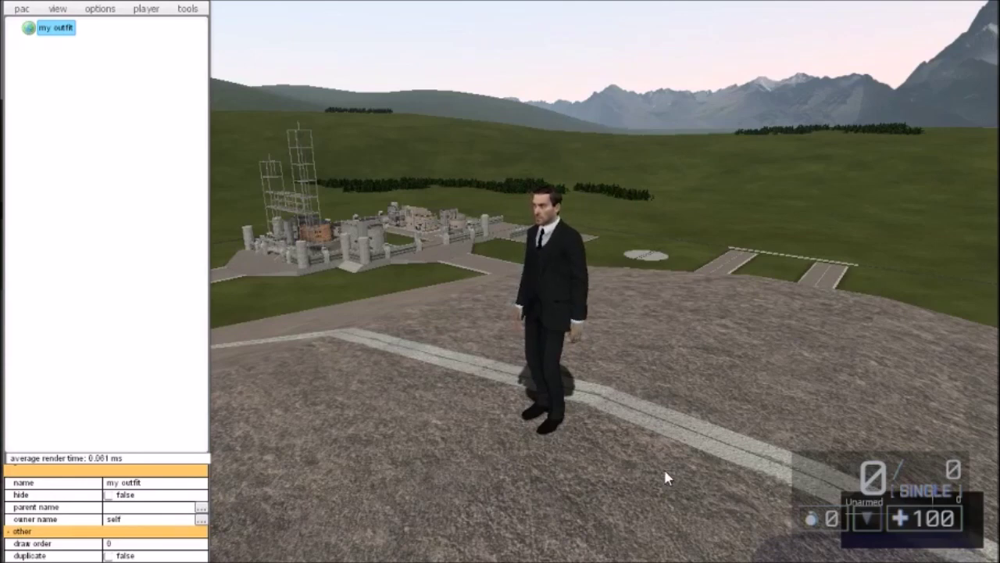
- Exit the PAC editor and launch it again from the game
click(24, 11)
click(39, 138)
key(c)
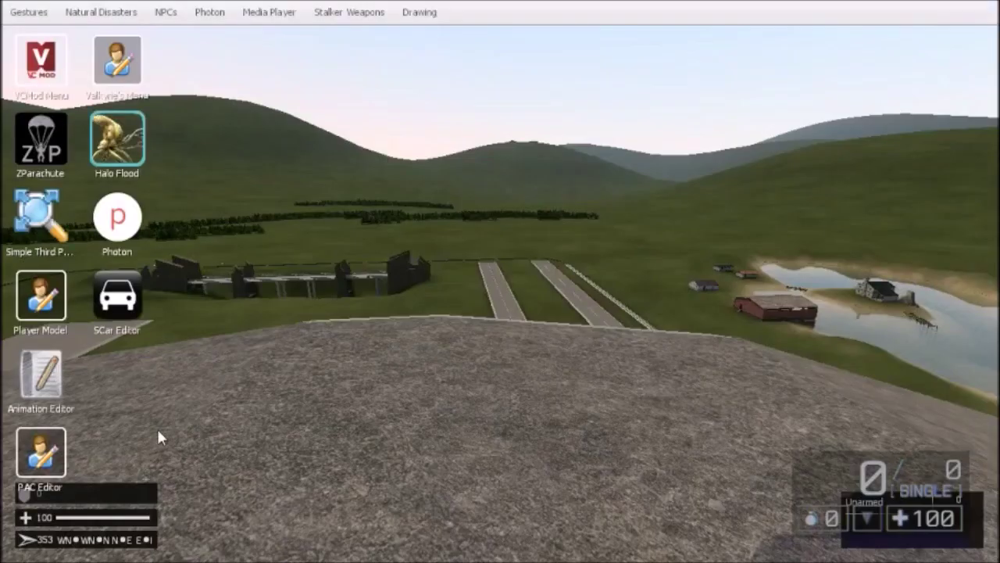
click(23, 446)
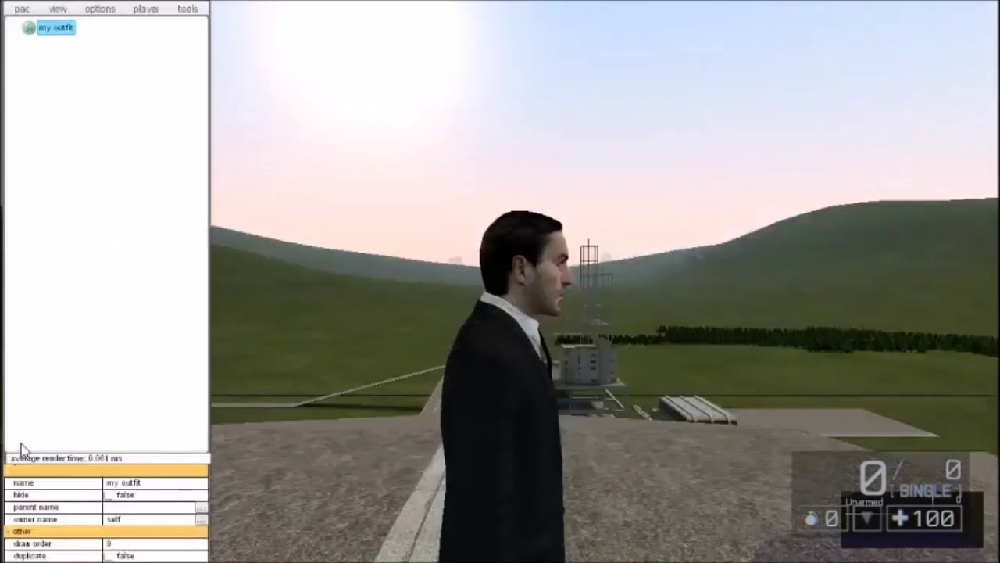
drag(681, 268, 304, 286)
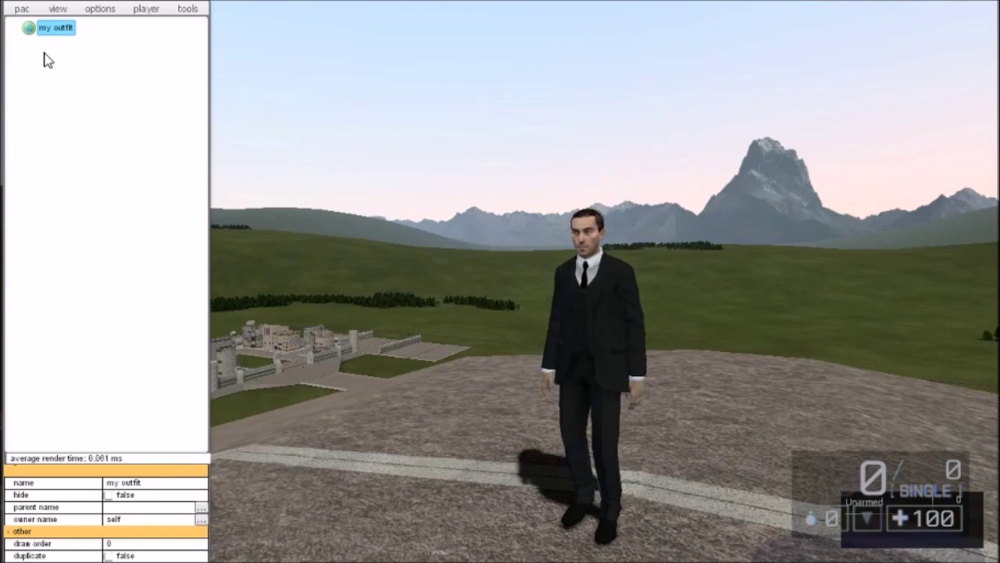
- Add a model part to the my outfit group
mouse_move(80, 101)
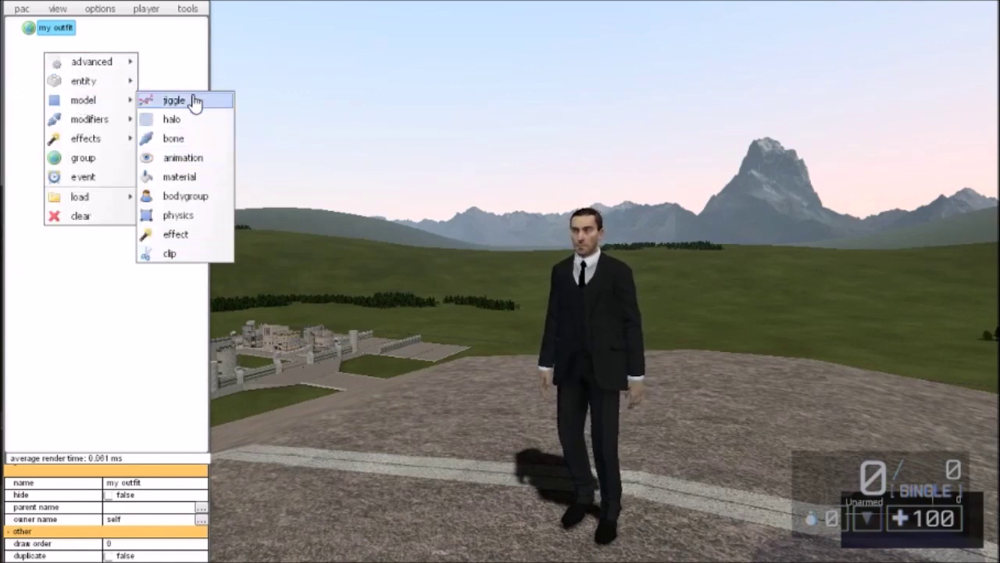
click(110, 100)
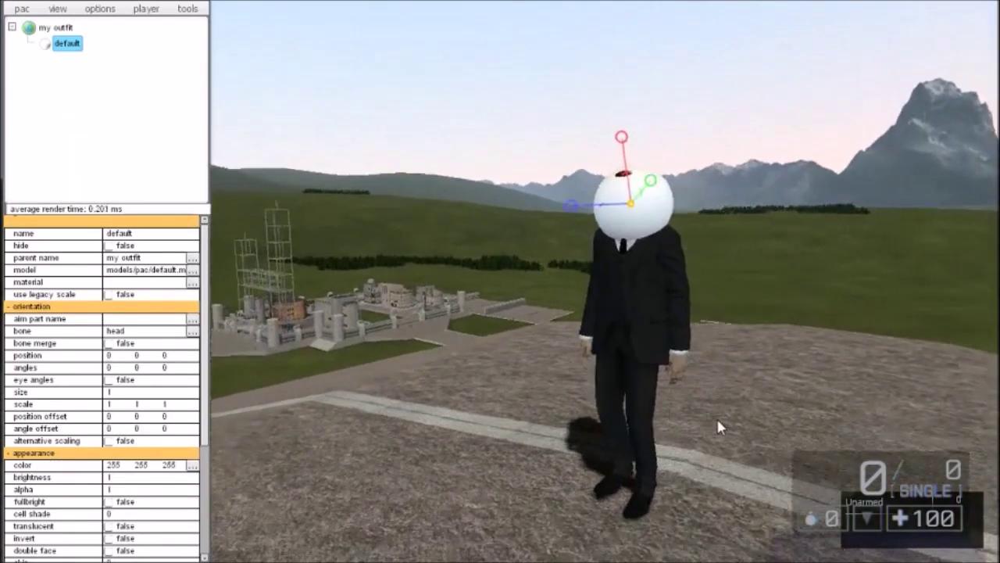
key(w)
key(d)
drag(717, 420, 674, 467)
- Replace the part's default model with the lampShade001a prop from the Construction Props spawnlist
click(193, 271)
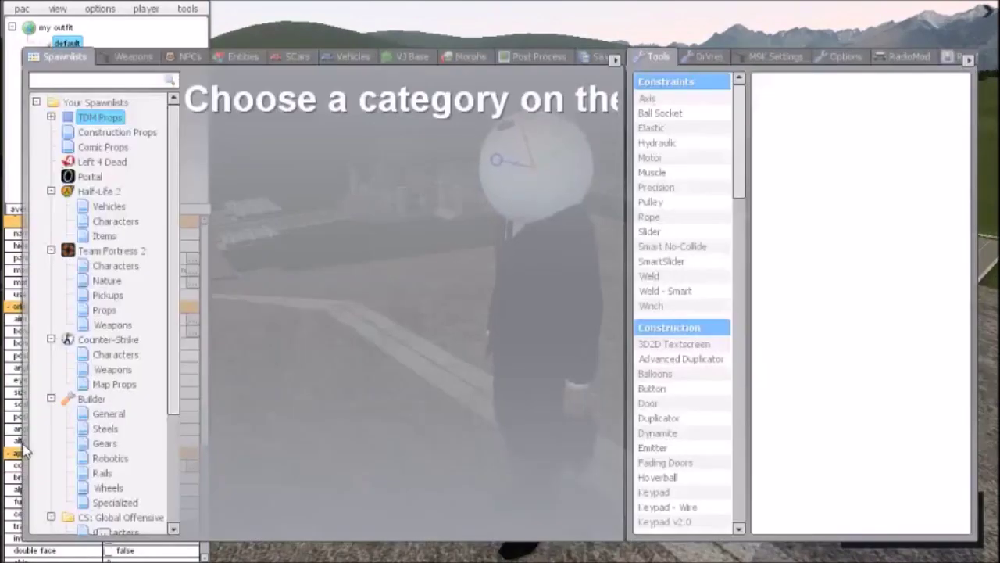
click(81, 133)
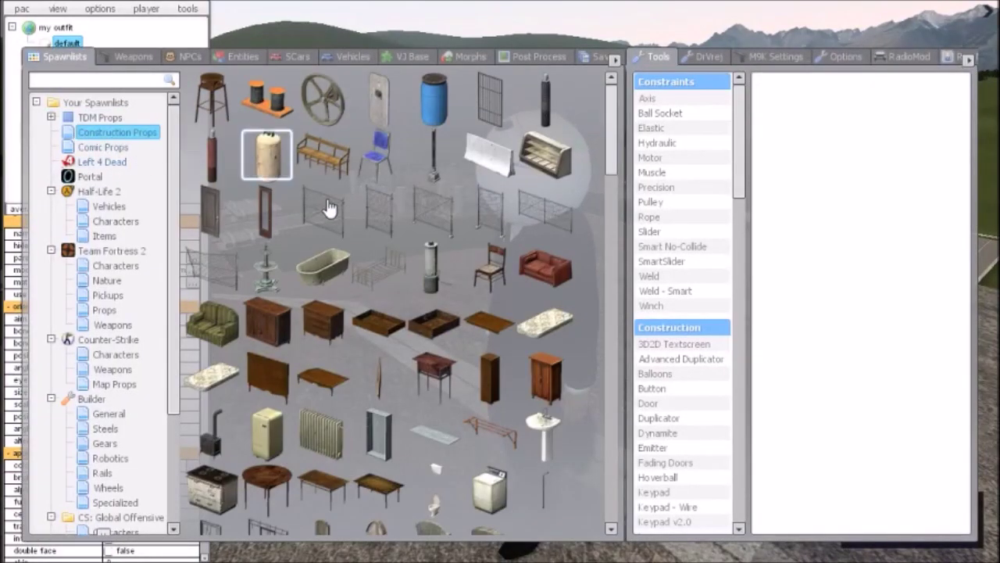
scroll(328, 207, down, 7)
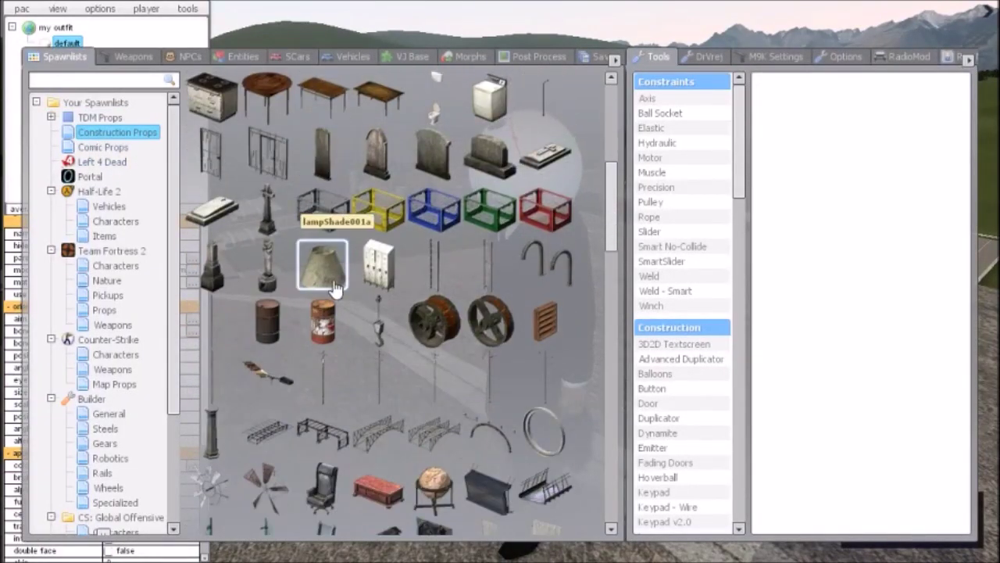
click(322, 266)
key(a)
drag(604, 312, 627, 330)
key(w)
key(d)
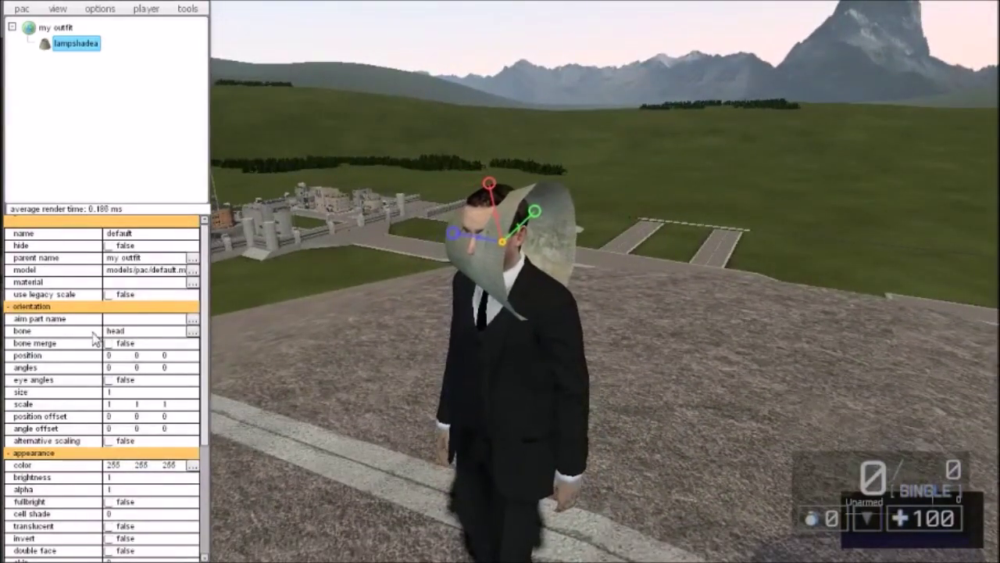
- Reset the part's model to models/pac/default.mdl and choose the lampshade model again
drag(445, 478, 351, 289)
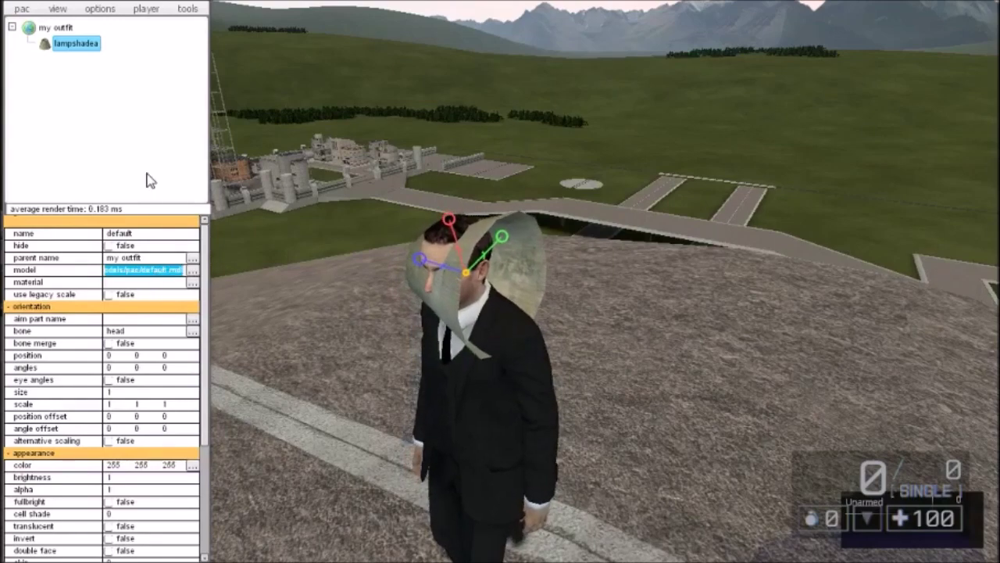
key(Return)
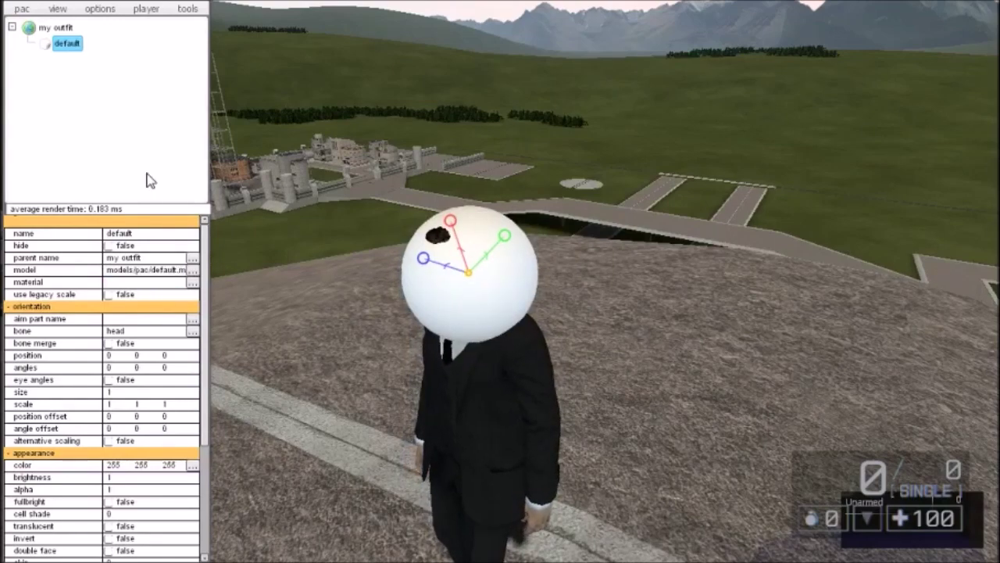
click(194, 270)
click(320, 252)
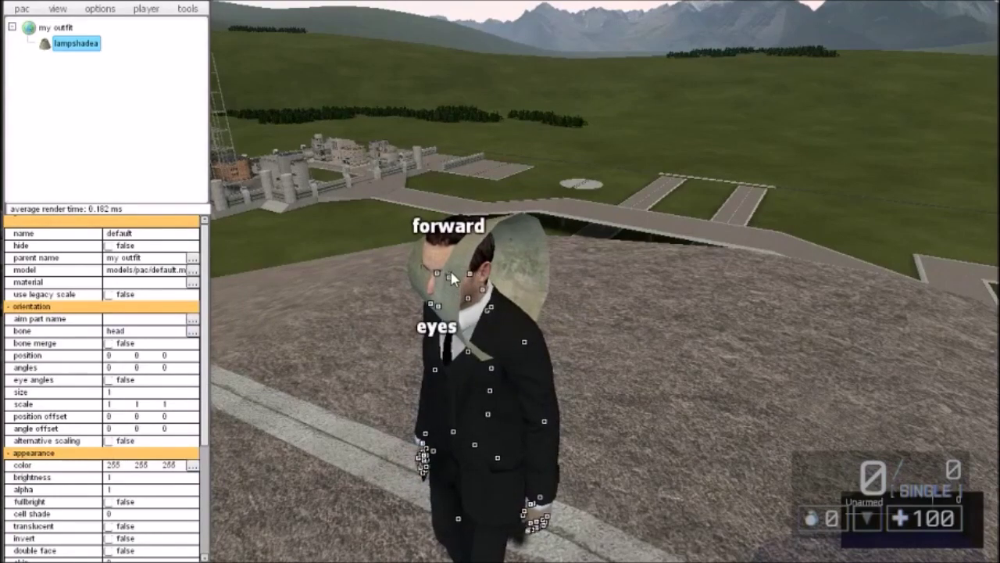
click(381, 174)
- Rotate the lampshade upright, with its first two angles at about 83.3 and -180
drag(499, 320, 536, 274)
key(a)
key(w)
key(s)
mouse_move(669, 382)
mouse_down()
mouse_move(647, 440)
mouse_move(676, 387)
mouse_move(675, 399)
mouse_up()
key(w)
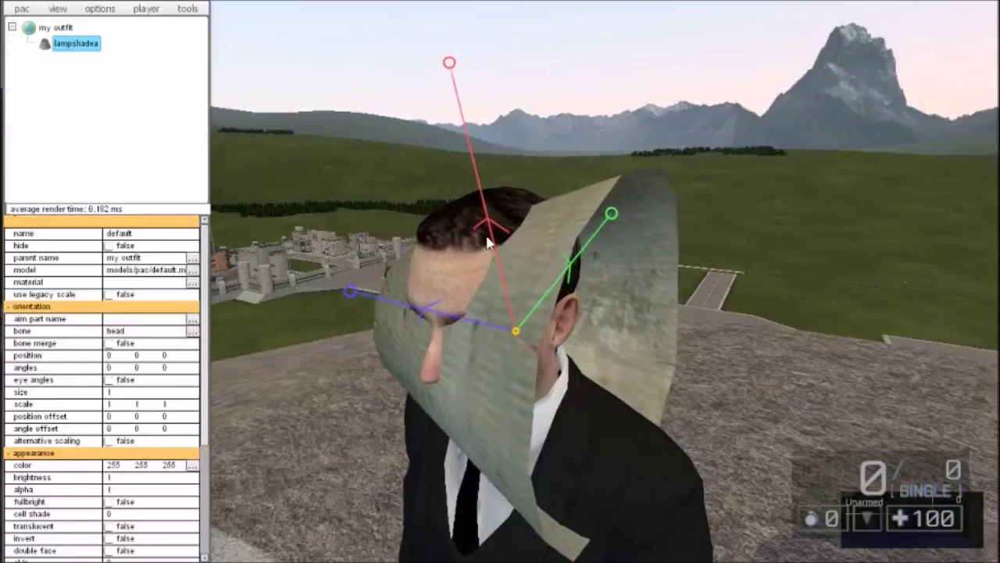
drag(471, 223, 776, 385)
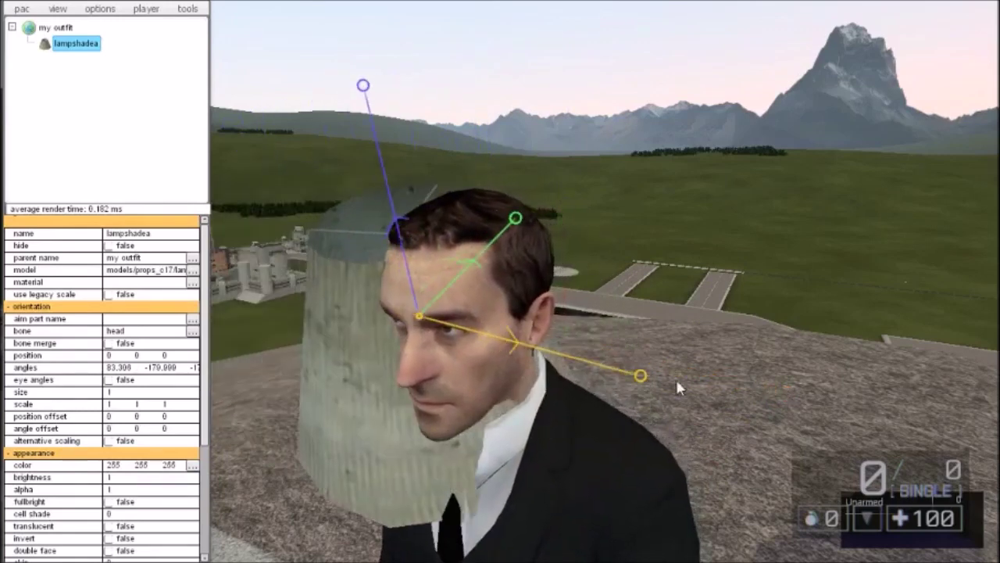
- Move the lampshade over the character's head, to a position of about 5.46, -1.35, -0.39
drag(827, 411, 466, 325)
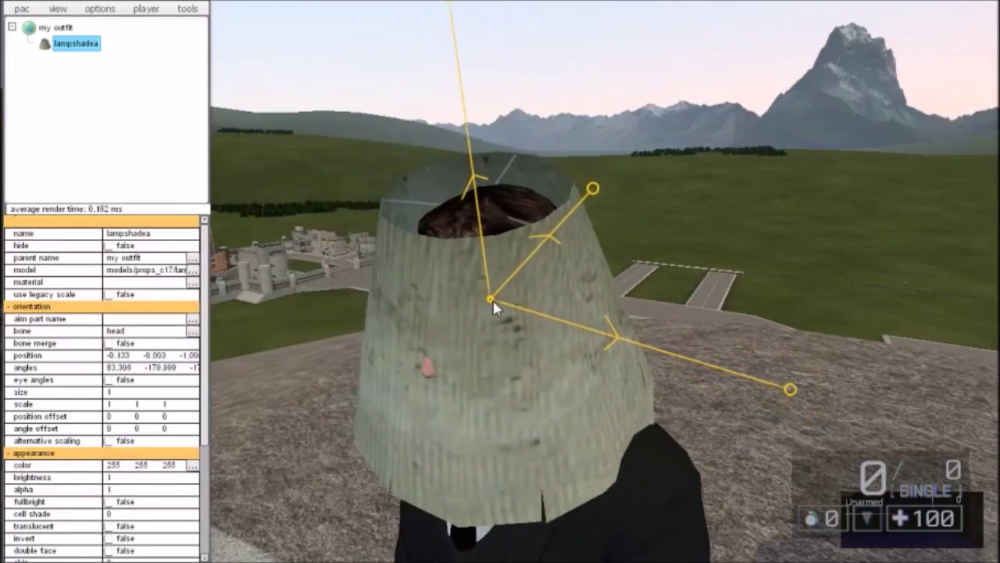
drag(484, 312, 480, 283)
drag(508, 399, 360, 404)
drag(574, 222, 558, 173)
drag(644, 217, 621, 229)
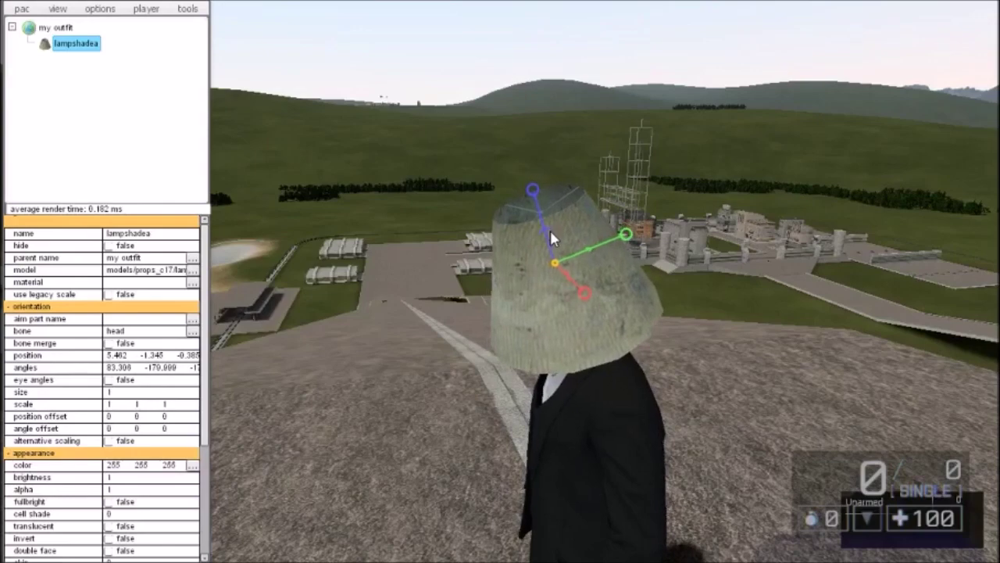
- Straighten the lampshade's tilt on the head, bringing its third angle to about 171.8
drag(533, 225, 554, 206)
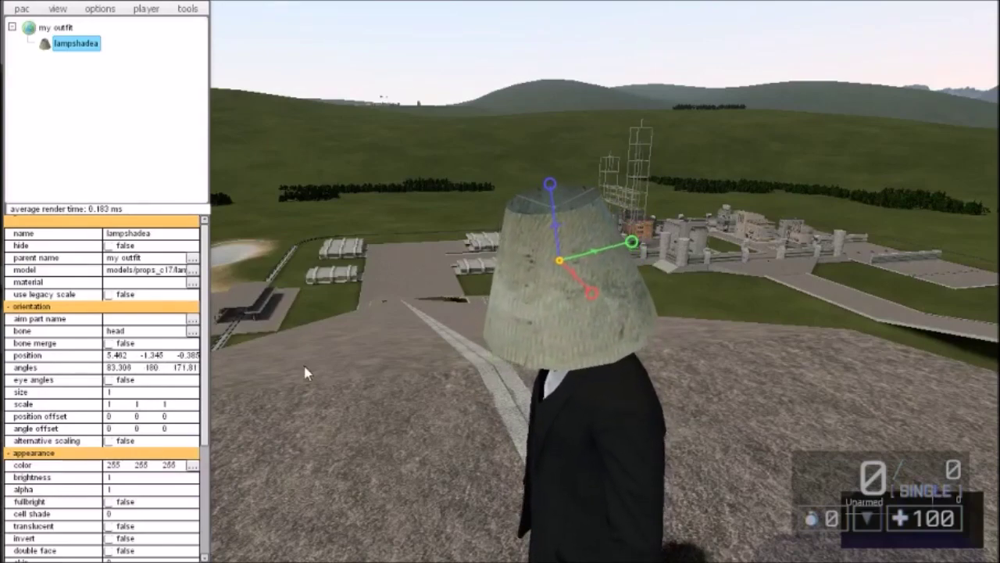
key(a)
key(w)
drag(593, 448, 733, 371)
key(s)
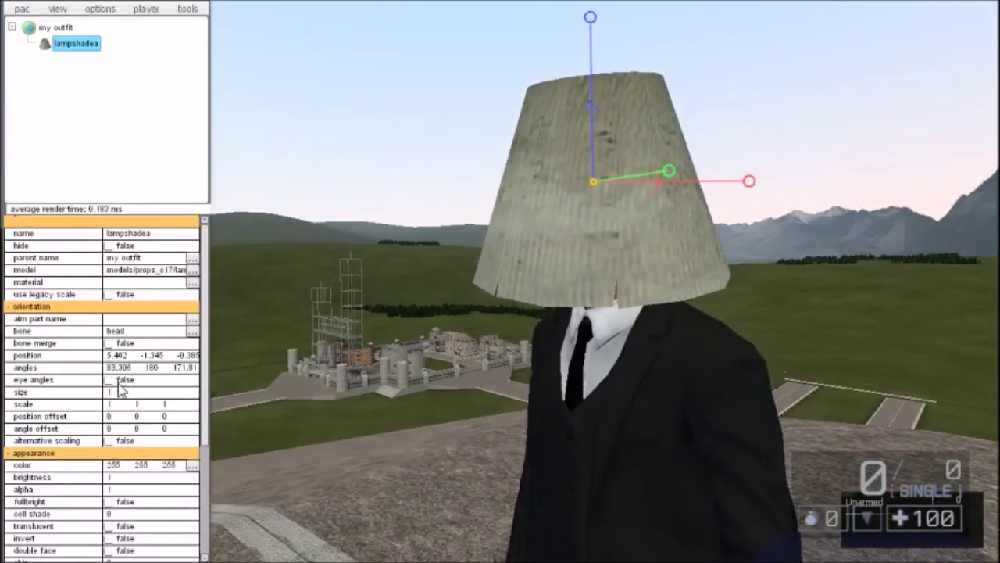
- Shrink the lampshade to a size of 0.55
drag(119, 398, 124, 414)
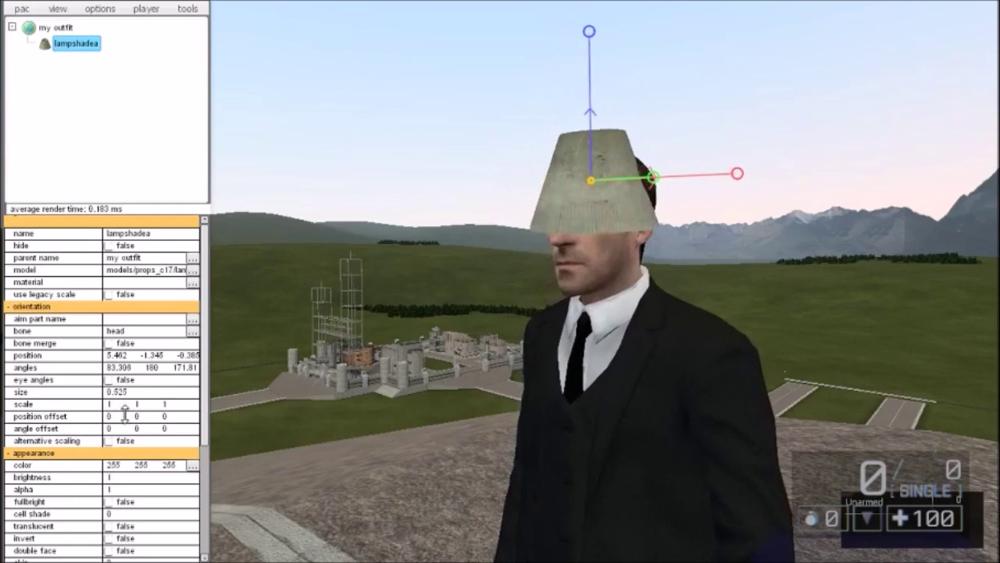
drag(731, 414, 664, 457)
scroll(648, 453, down, 2)
scroll(625, 446, up, 2)
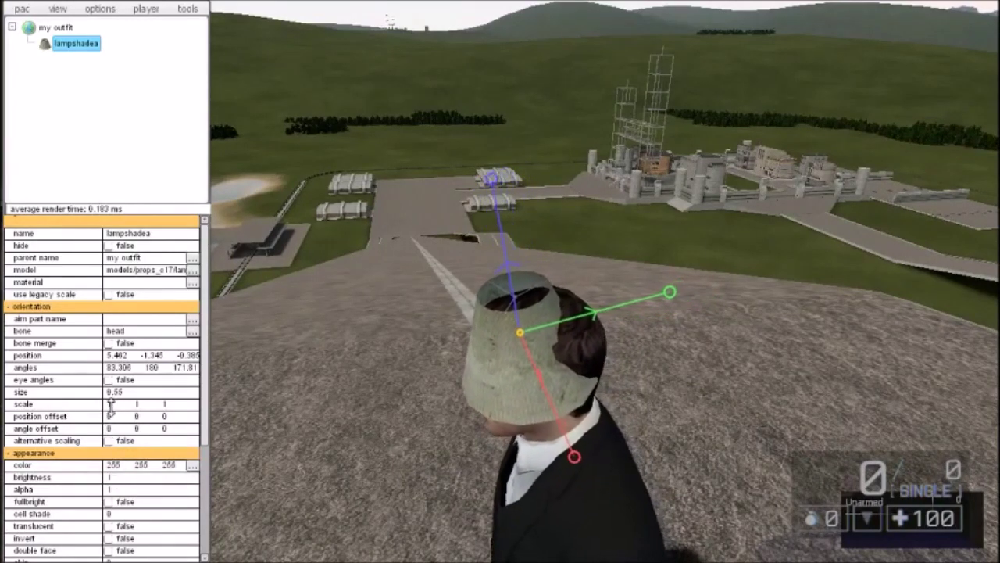
- Try stretching the lampshade to a scale of 1.2, 1.3, 1.3, and restore all three axes to 1
drag(109, 413, 110, 415)
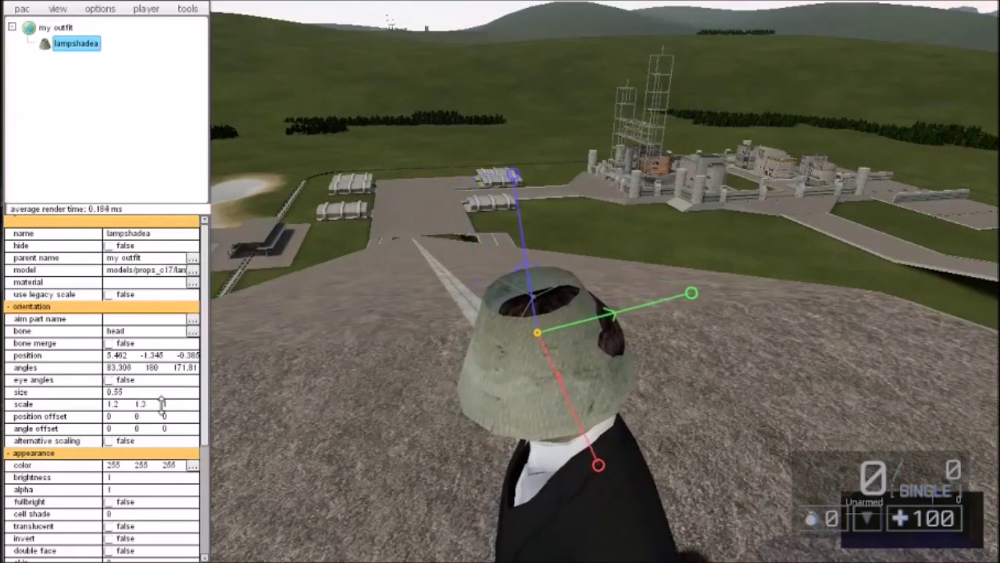
drag(162, 412, 163, 407)
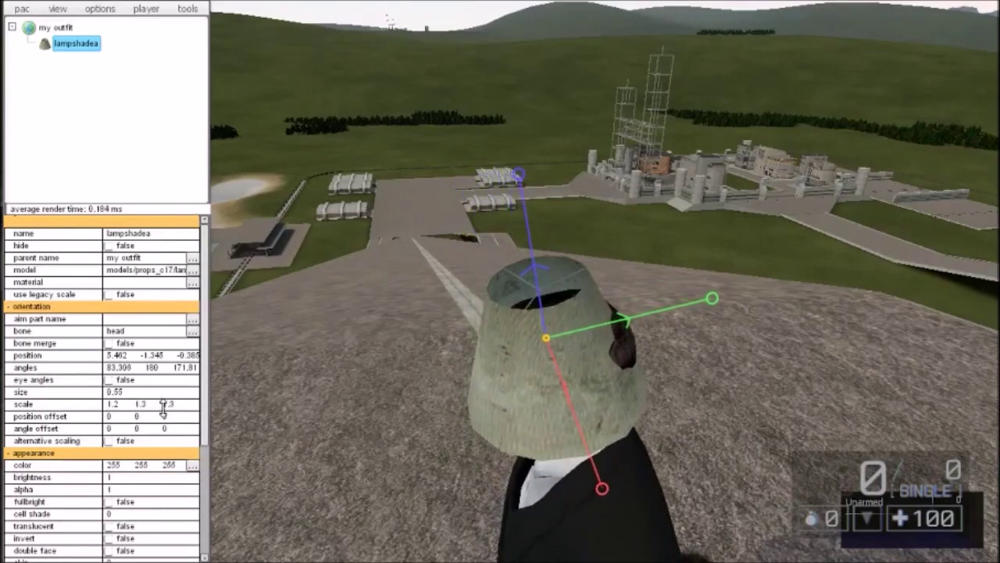
double_click(114, 408)
text(1)
key(Return)
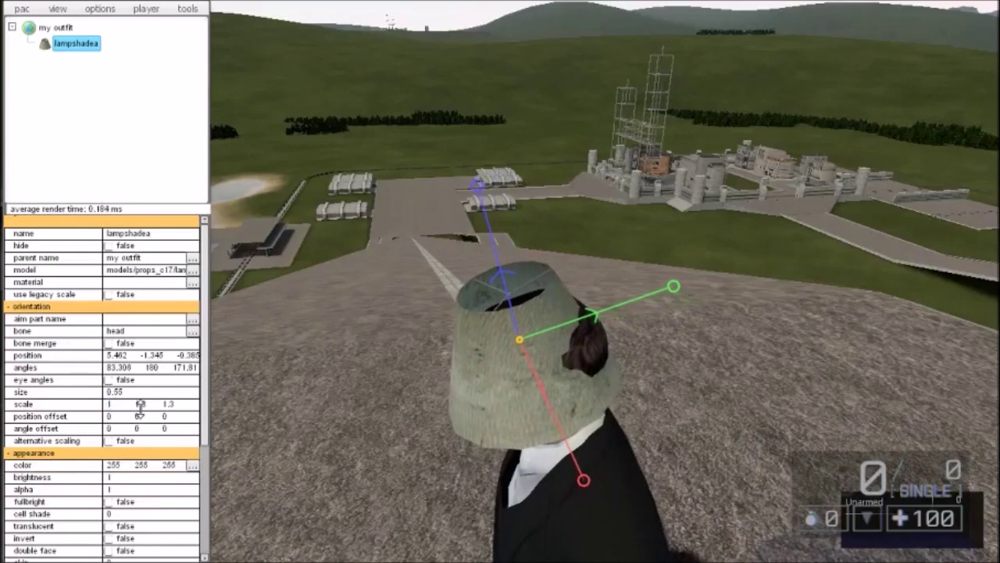
double_click(165, 407)
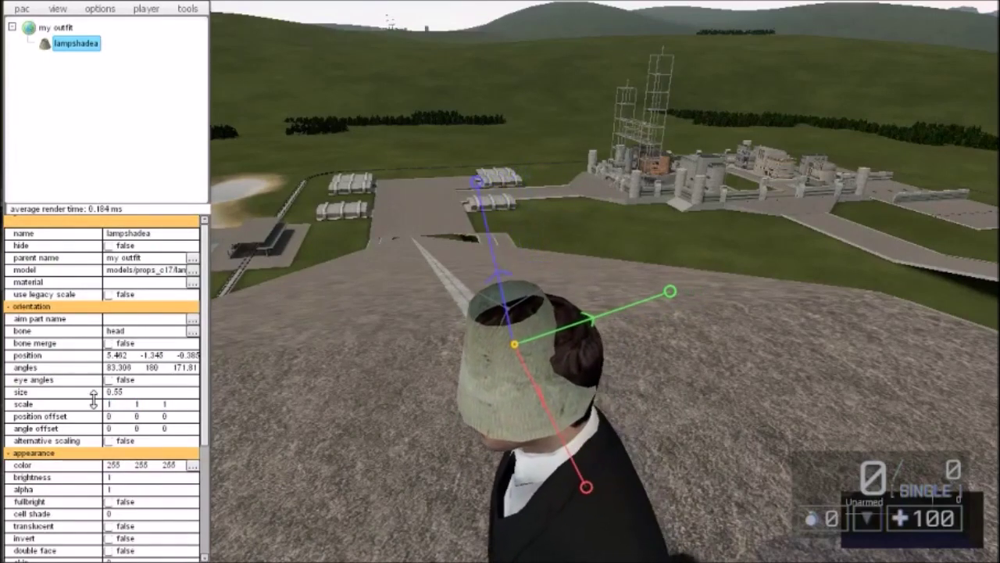
- Set the lampshade's size to 0.675 and raise it to the top of the character's head
drag(149, 396, 150, 393)
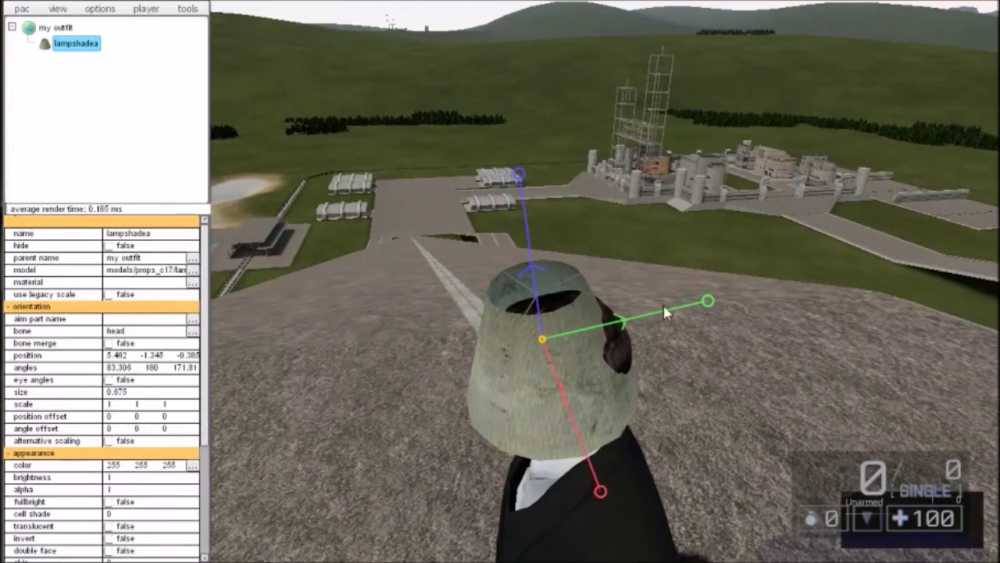
drag(697, 304, 694, 299)
drag(595, 226, 588, 225)
drag(528, 179, 496, 230)
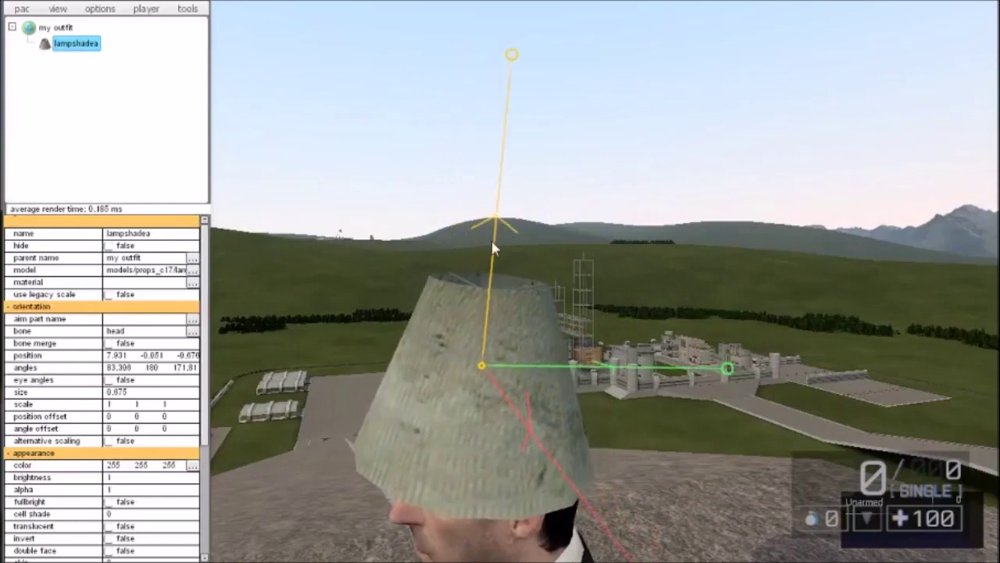
- Reposition the lampshade to about 8.59, 0.90, -0.80 and tilt its third angle to about 158.3
drag(477, 358, 500, 348)
drag(539, 375, 656, 381)
right_drag(659, 380, 649, 517)
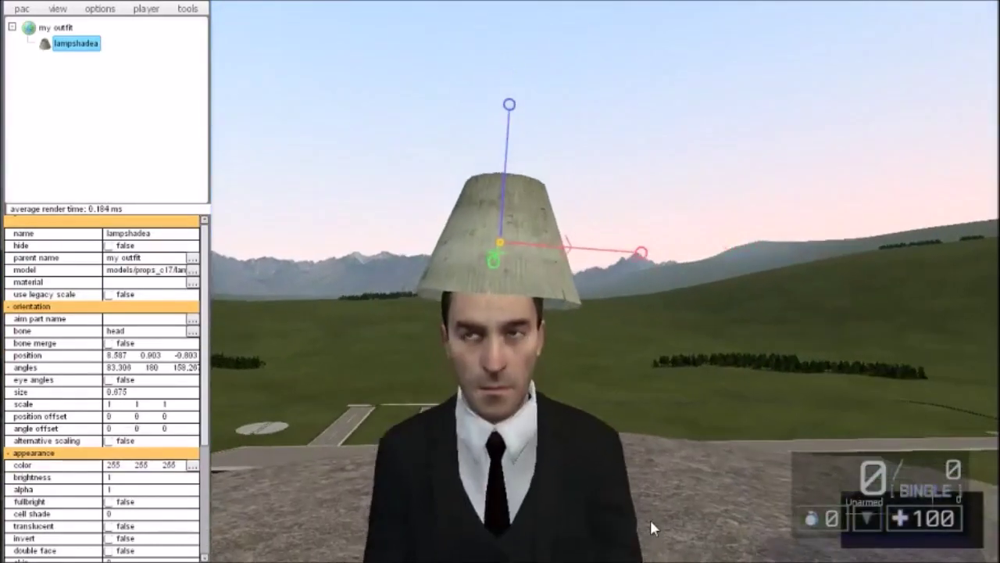
- Centre the lampshade on the head at about 7.33, 0.54, 0.00 and level it to angles of about 87.2, 85.5, 63.9
drag(510, 239, 509, 254)
right_drag(509, 254, 476, 203)
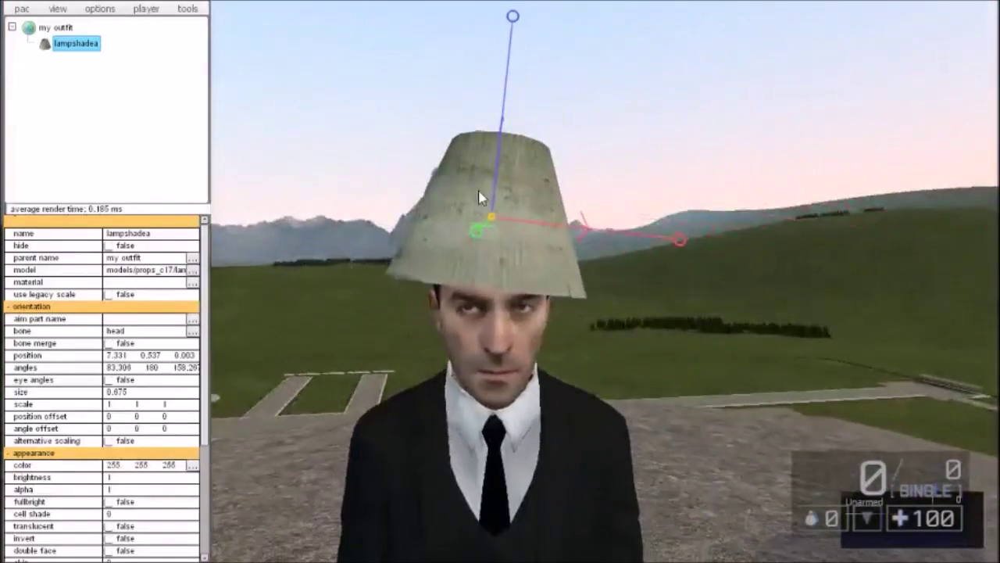
drag(590, 235, 600, 221)
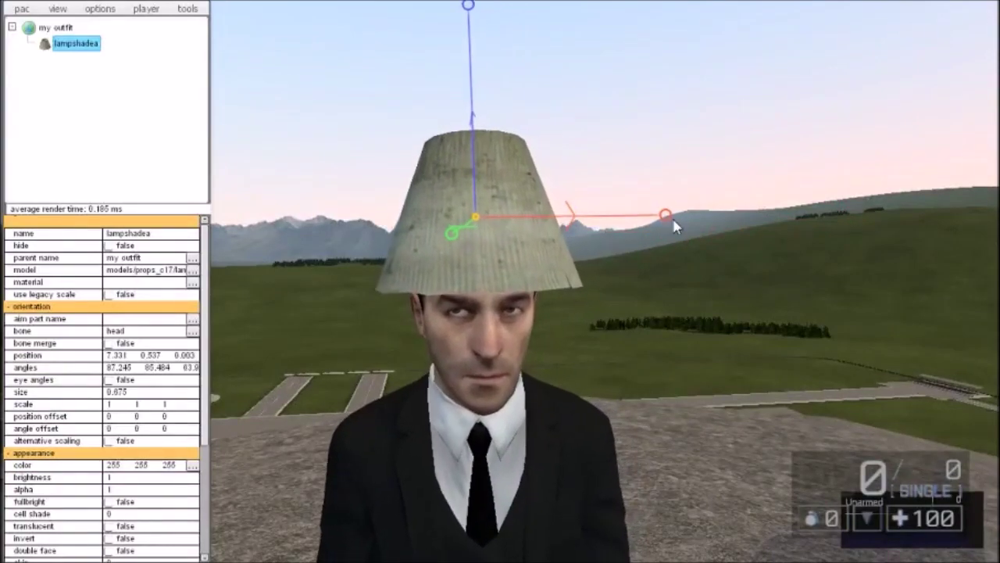
drag(674, 226, 681, 330)
key(w)
right_drag(680, 332, 548, 298)
- Lower the lampshade slightly onto the head, to a position starting at about 6.91, 0.37
drag(517, 171, 513, 179)
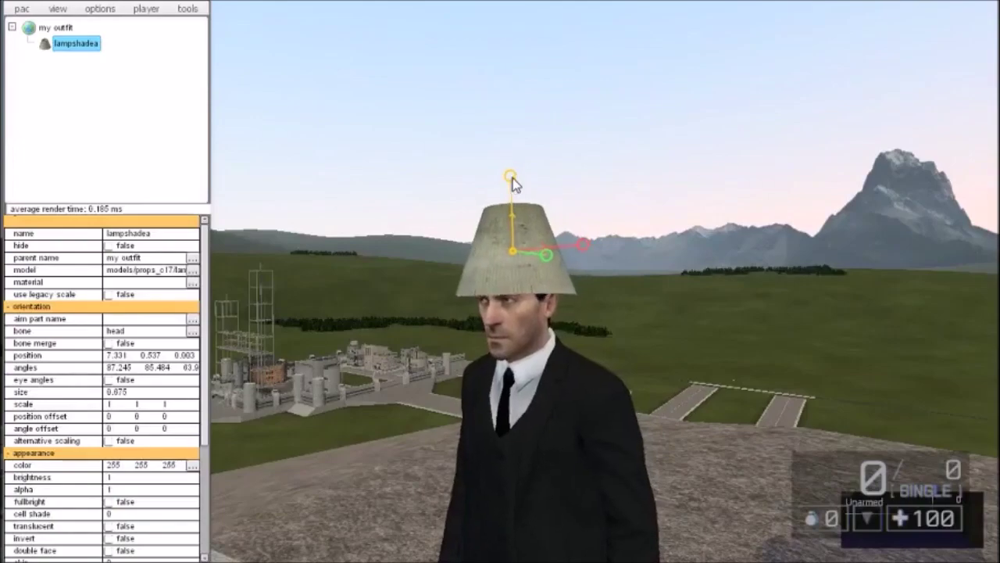
drag(613, 407, 592, 424)
key(w)
key(s)
key(a)
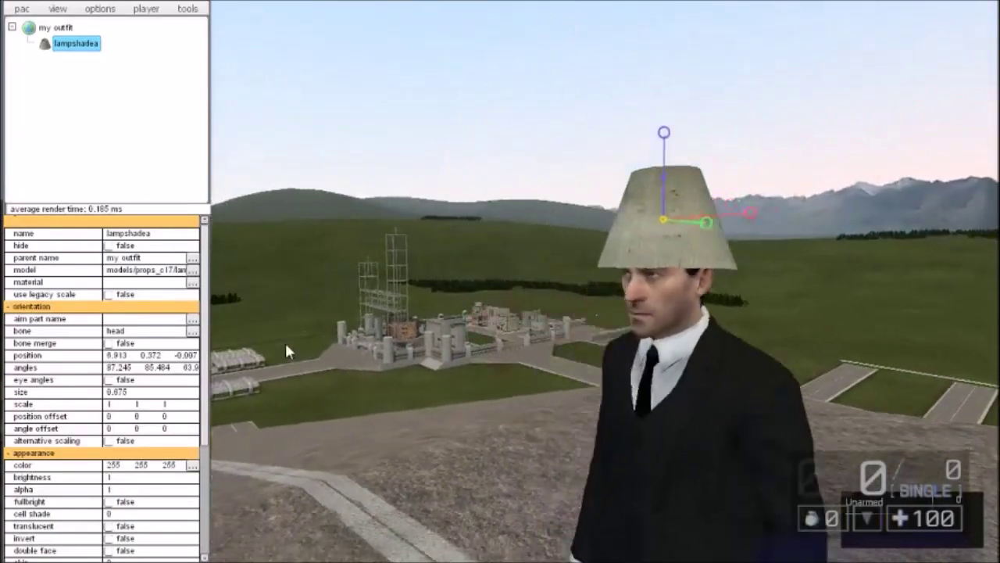
- Remove the lampshade part from the outfit
key(w)
drag(461, 434, 466, 446)
right_drag(466, 453, 518, 480)
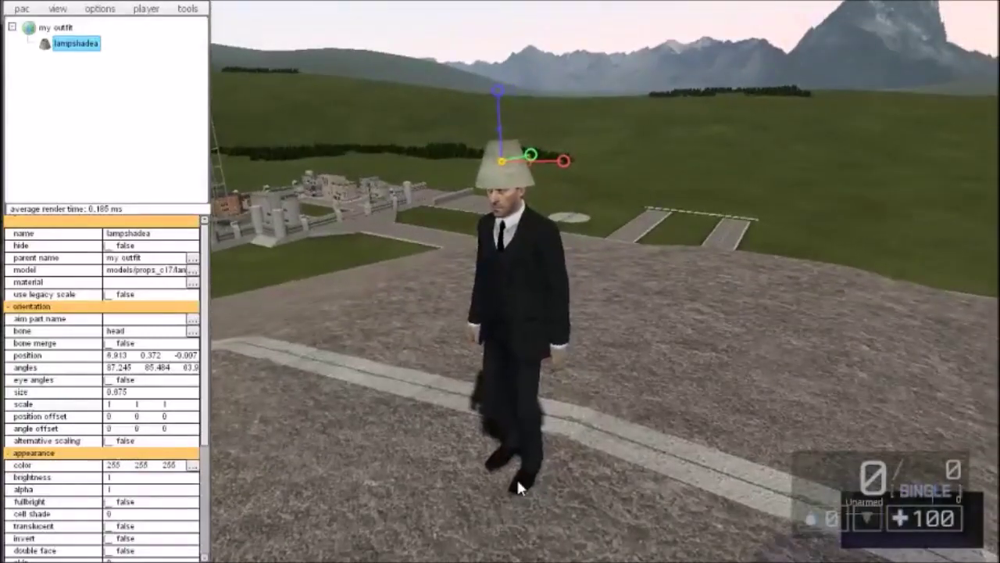
right_click(81, 45)
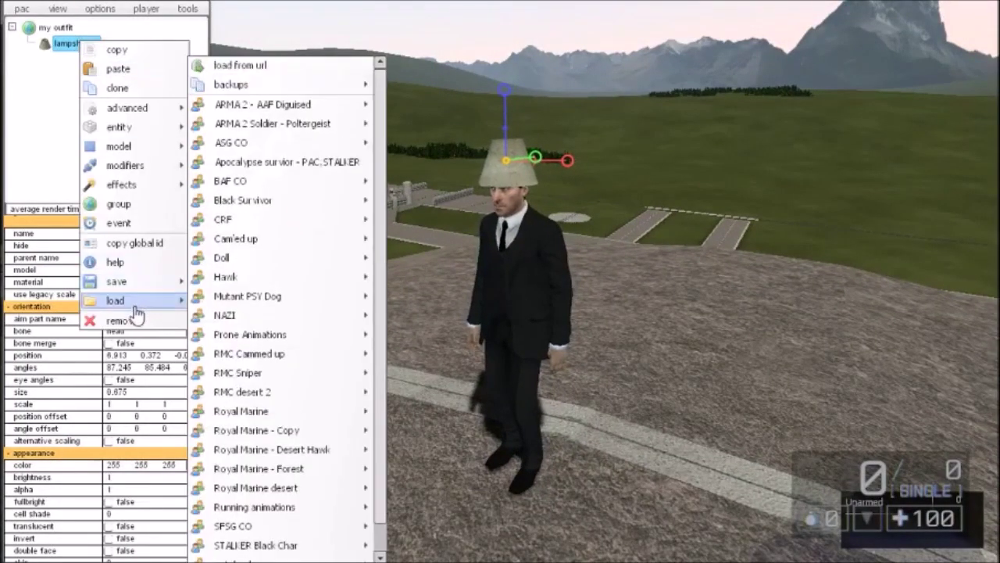
click(132, 320)
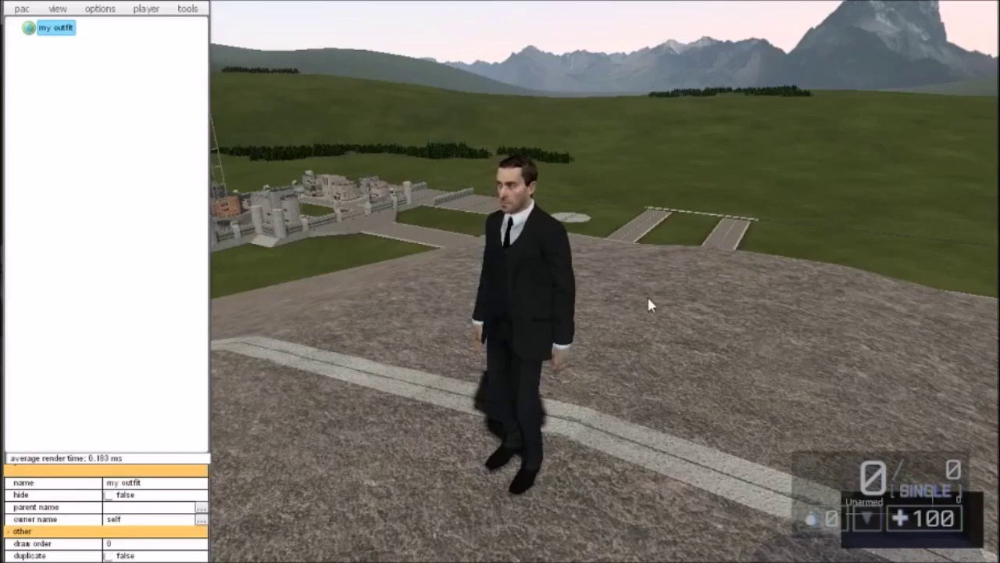
- Add a new model part to the outfit
right_drag(557, 298, 221, 165)
right_click(117, 66)
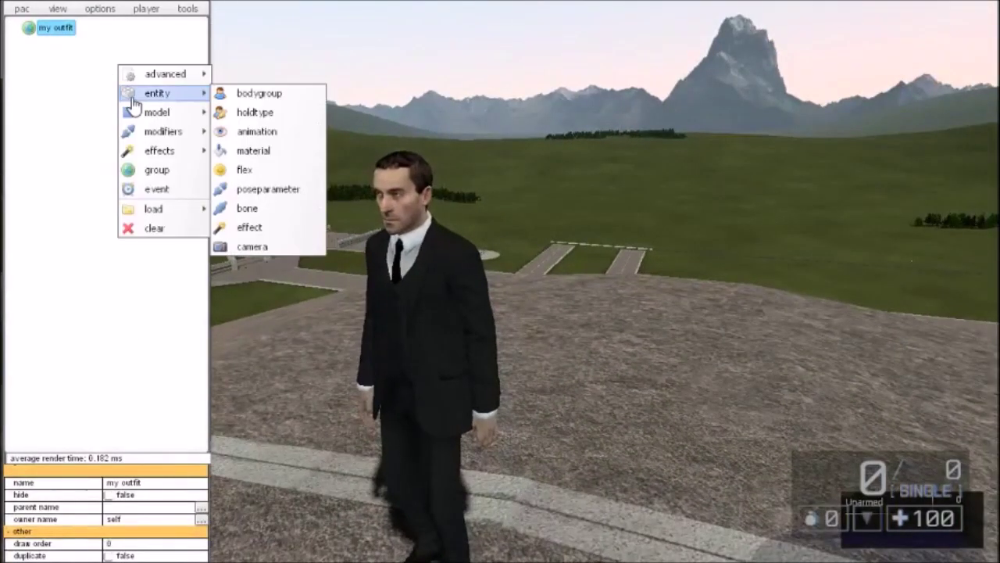
click(141, 114)
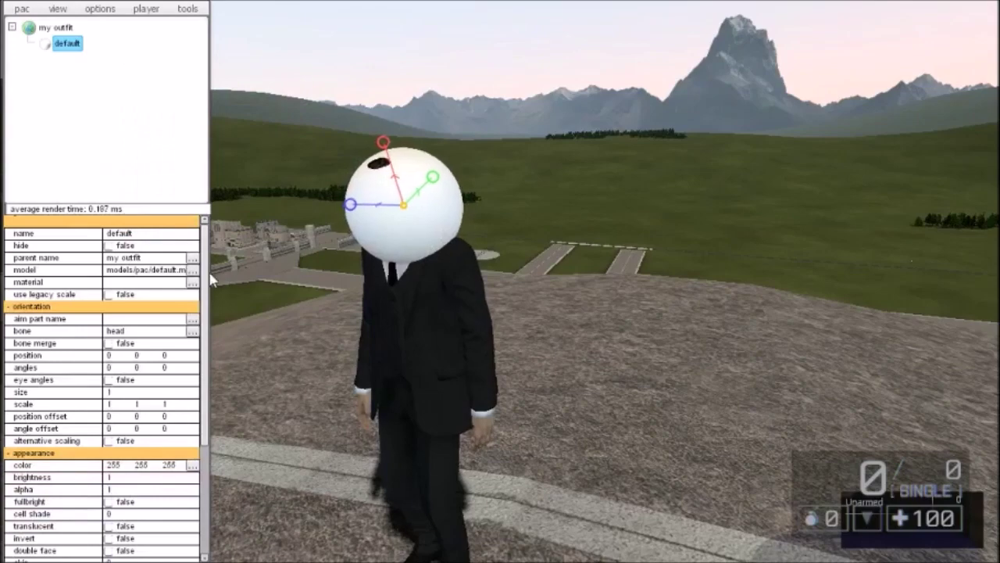
- Replace the part's default model with the moustached male from the Half-Life 2 Characters spawnlist
key(q)
click(110, 162)
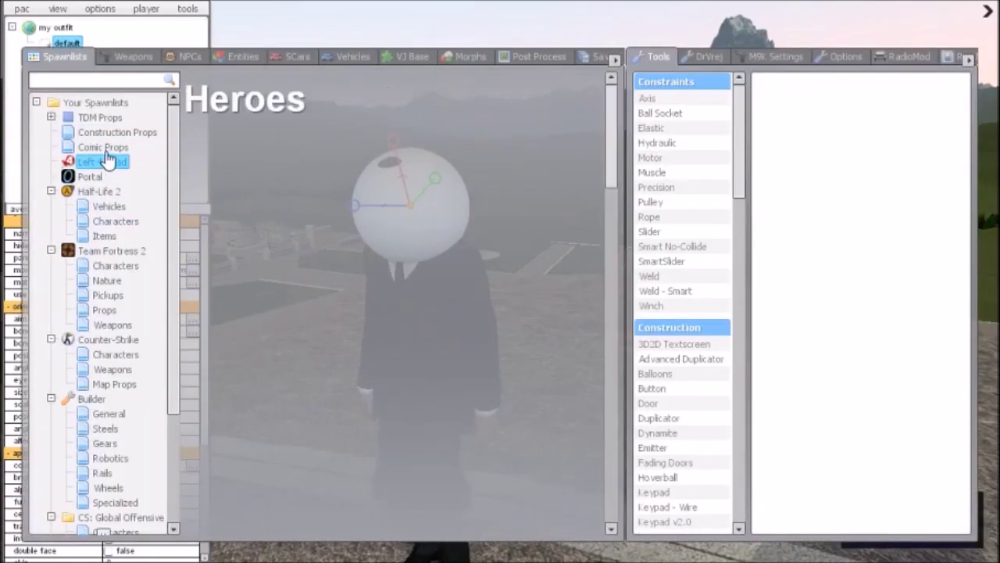
click(112, 148)
scroll(138, 217, down, 2)
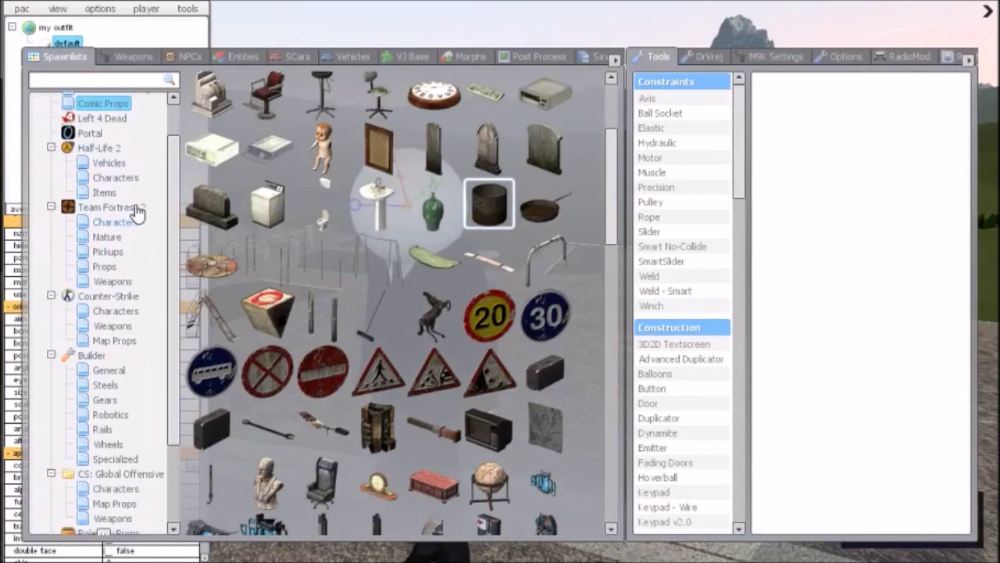
click(129, 153)
click(137, 179)
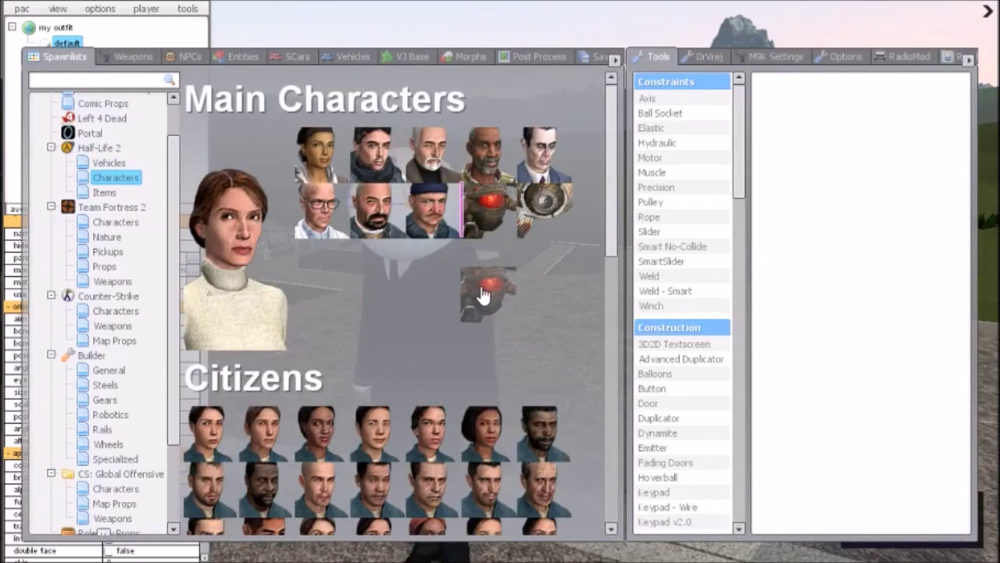
scroll(500, 280, down, 10)
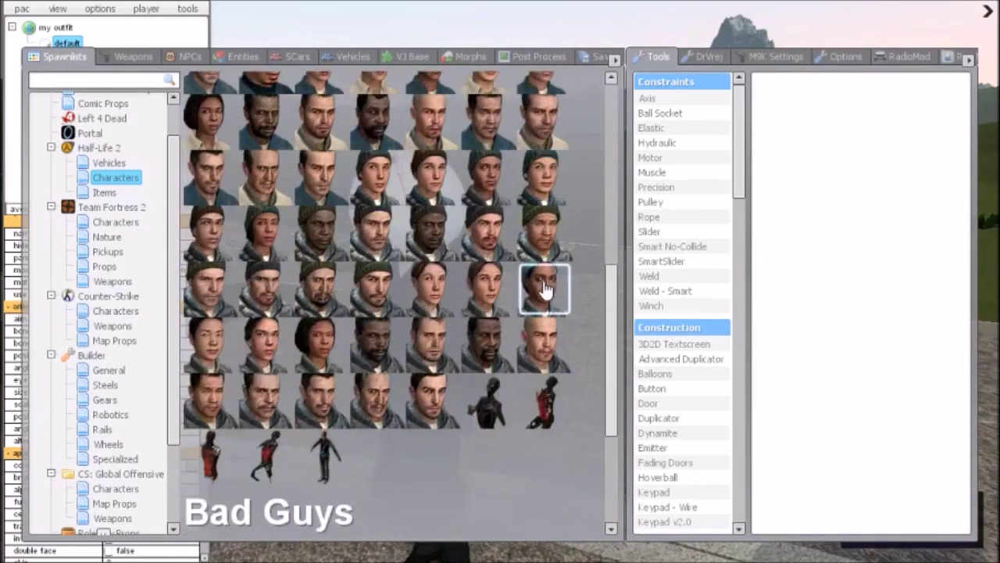
click(432, 228)
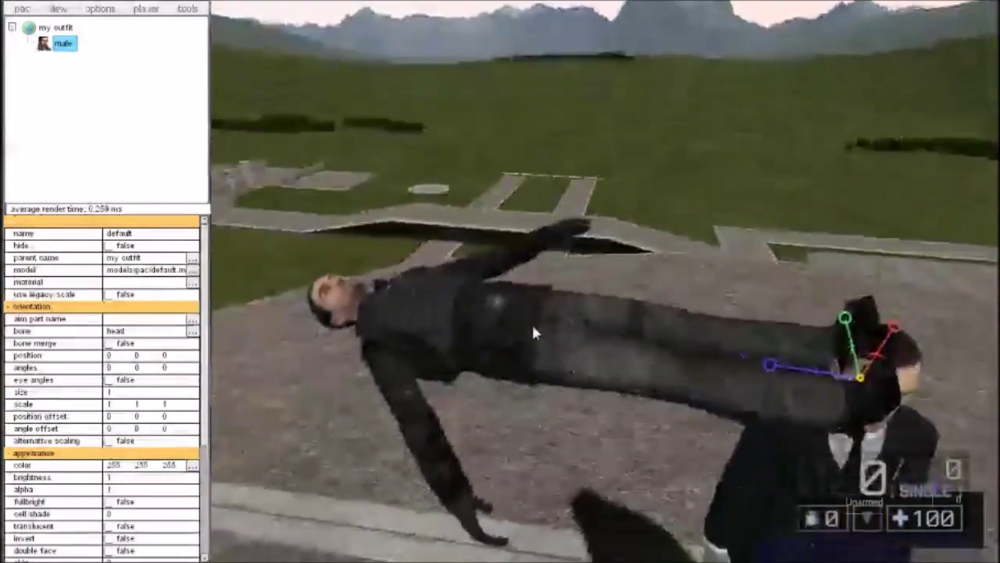
key(q)
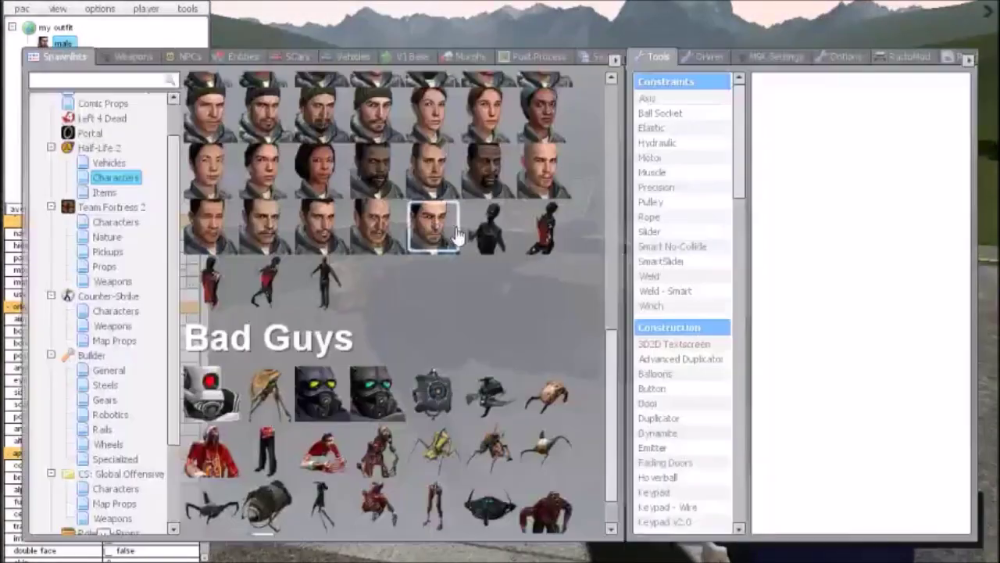
click(288, 223)
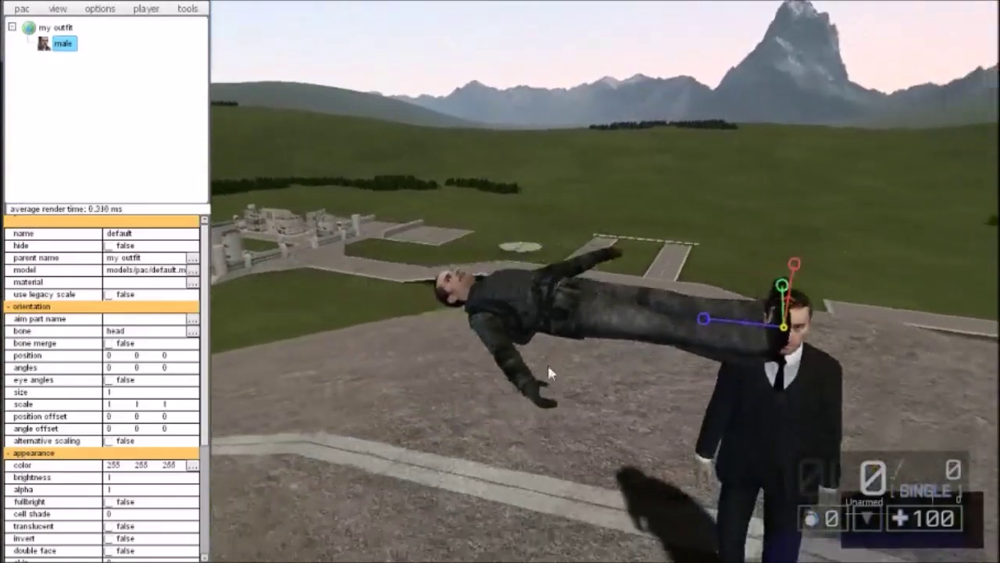
- Move the male model to about -6.68, -7.80, 3.48 and rotate it upright to angles of about 79.4, 180, 180
key(d)
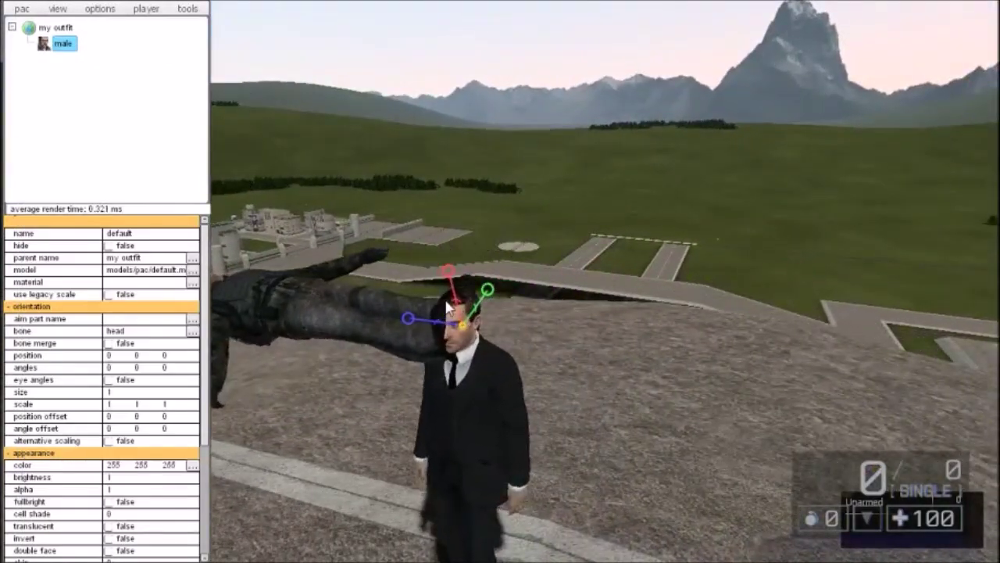
drag(461, 311, 530, 420)
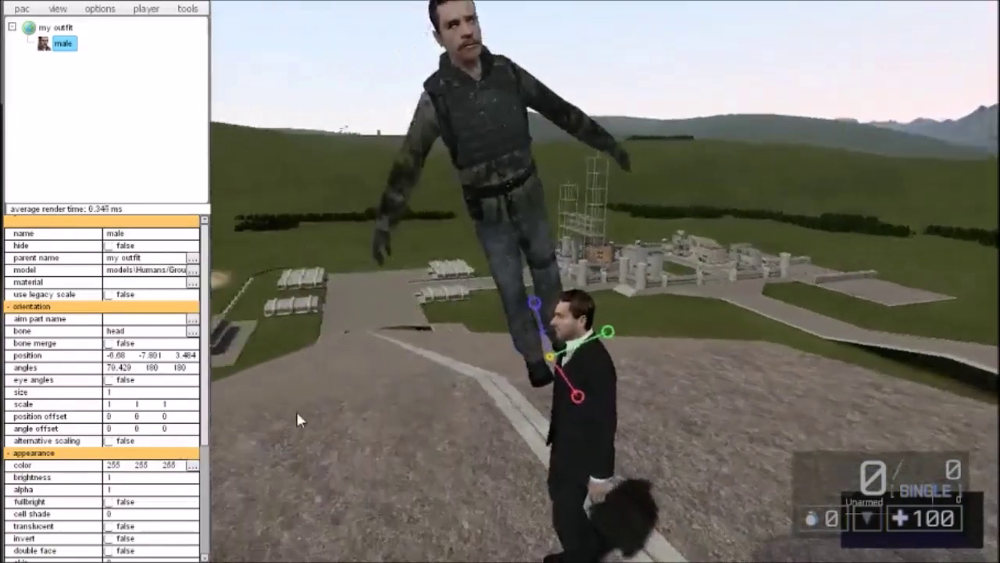
drag(297, 412, 231, 267)
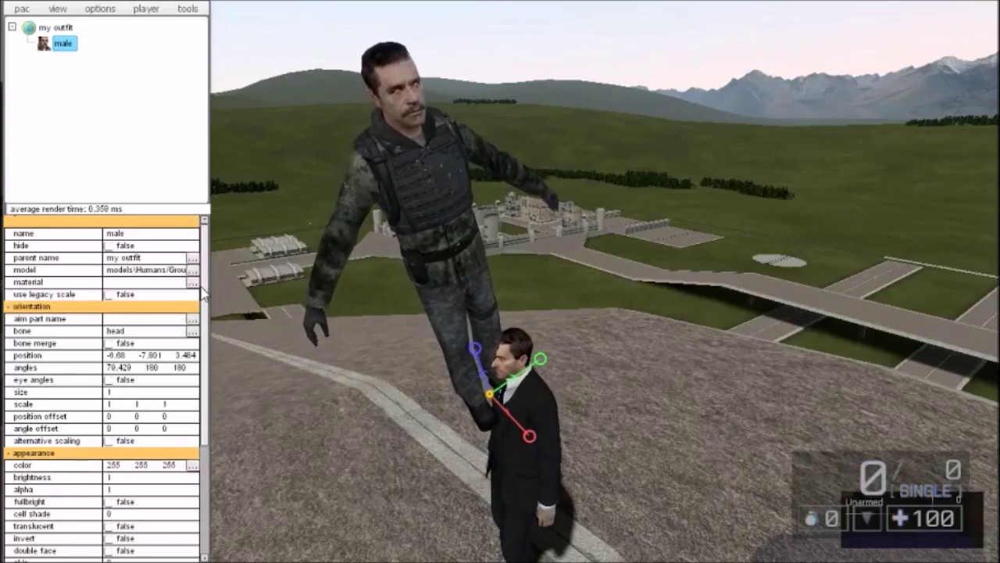
- Enable bone merge on the male model so it follows the player's skeleton
scroll(180, 403, down, 4)
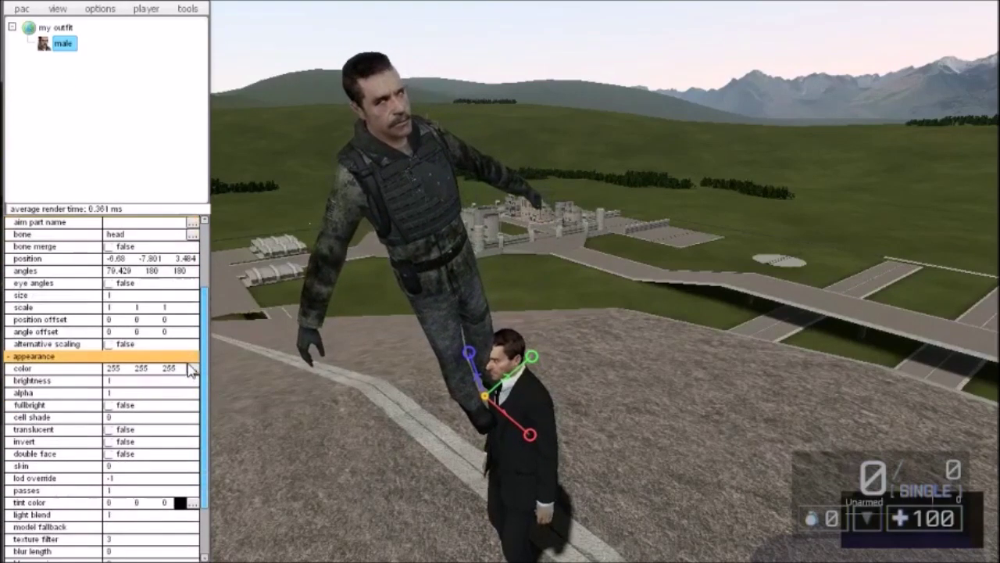
scroll(179, 403, down, 1)
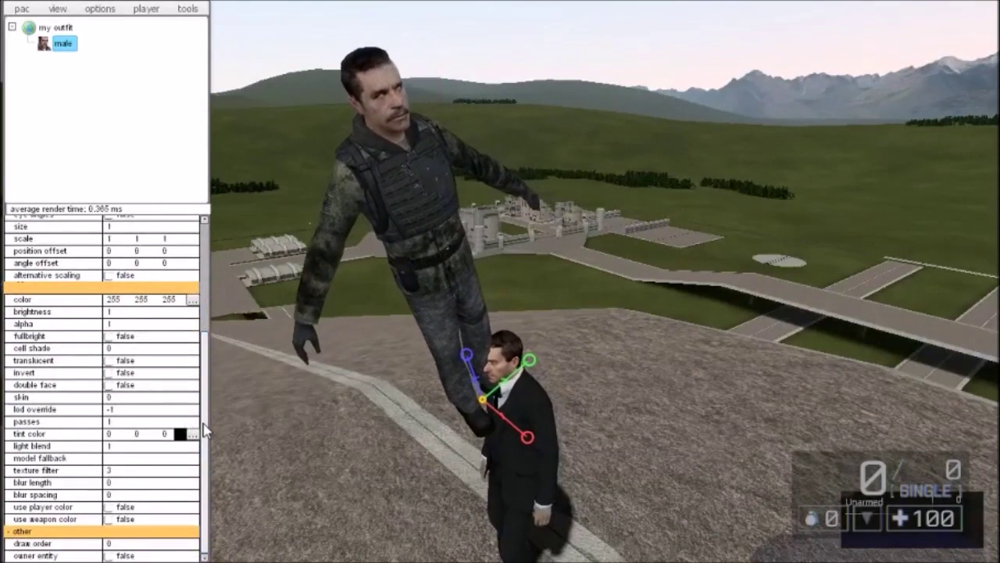
drag(208, 418, 154, 268)
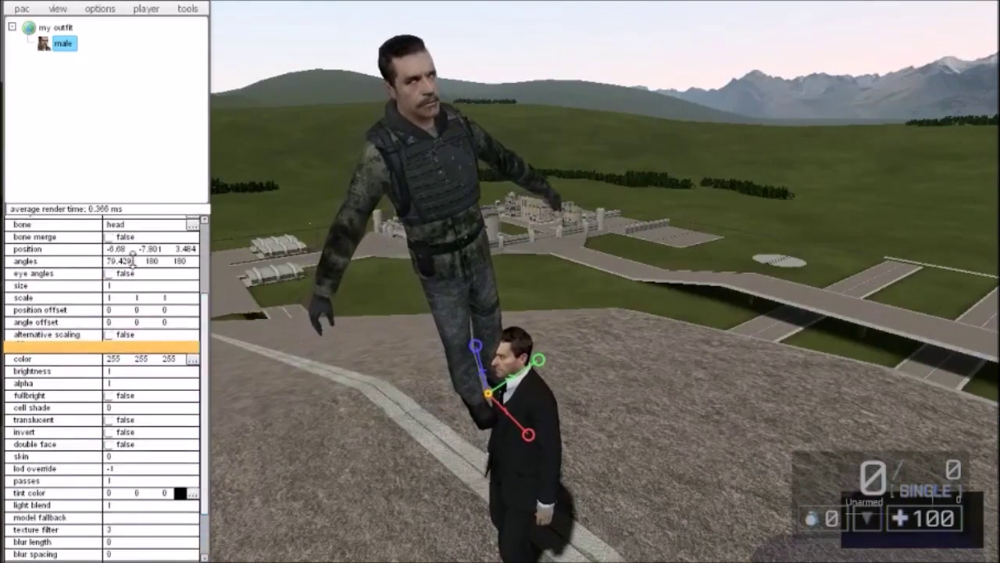
drag(208, 299, 199, 245)
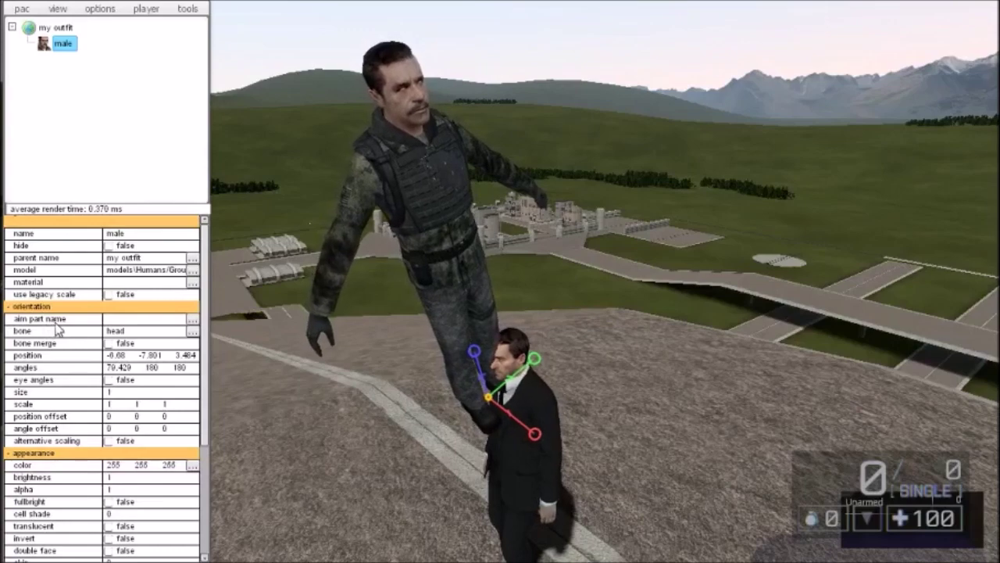
click(110, 344)
key(w)
drag(667, 413, 683, 377)
key(s)
key(w)
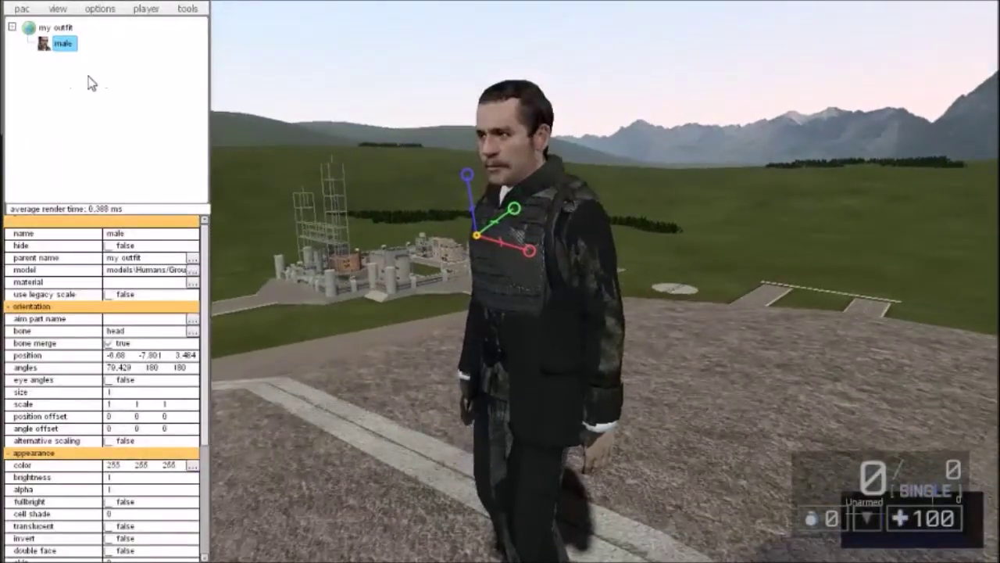
- Add a model bone part for the head under the male model
right_click(64, 44)
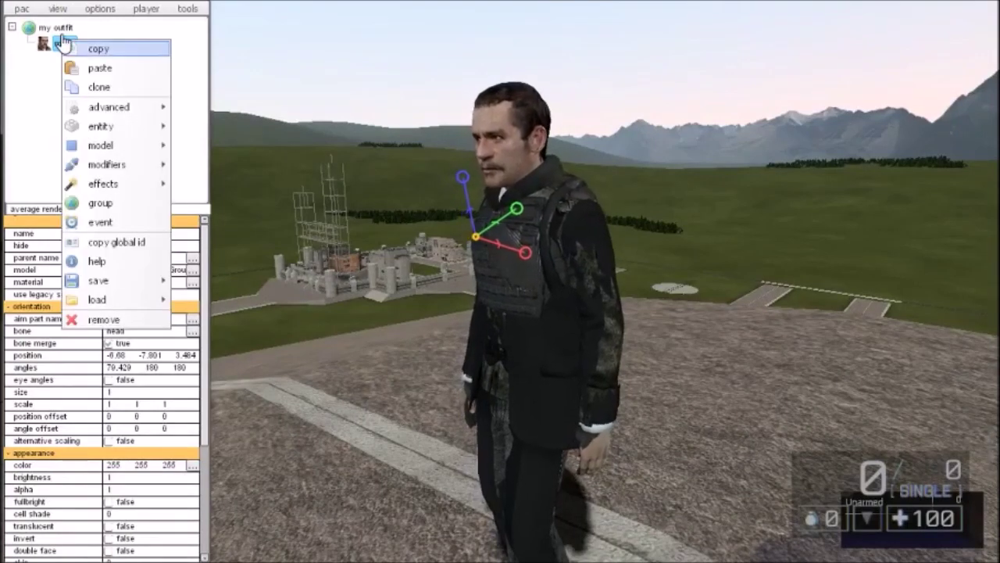
mouse_move(109, 164)
mouse_move(123, 146)
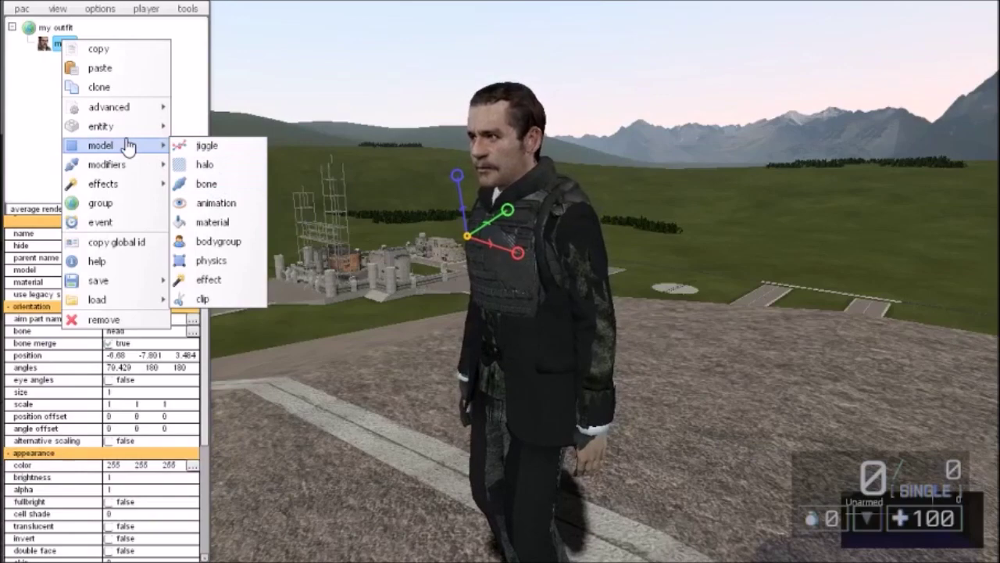
click(216, 185)
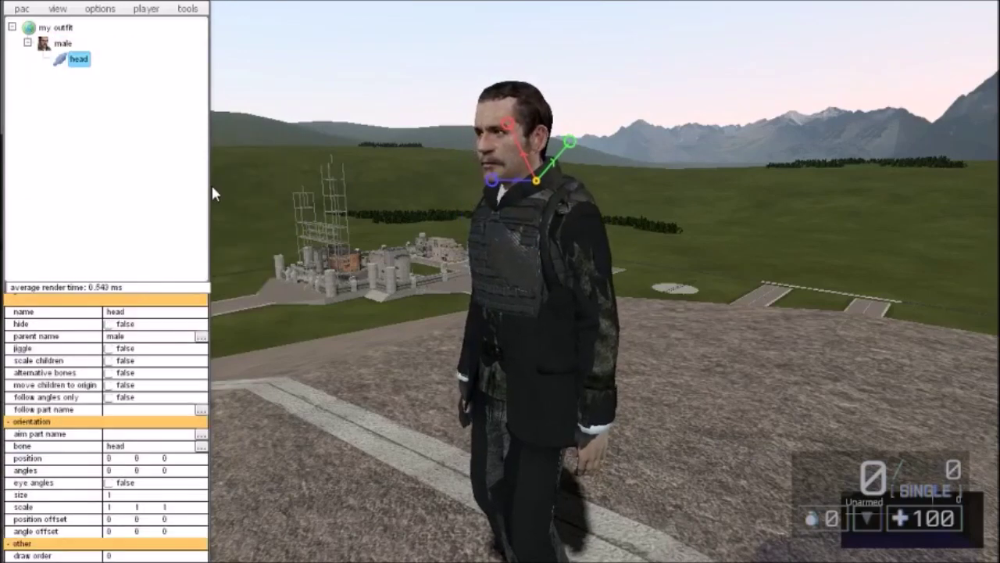
drag(475, 265, 498, 285)
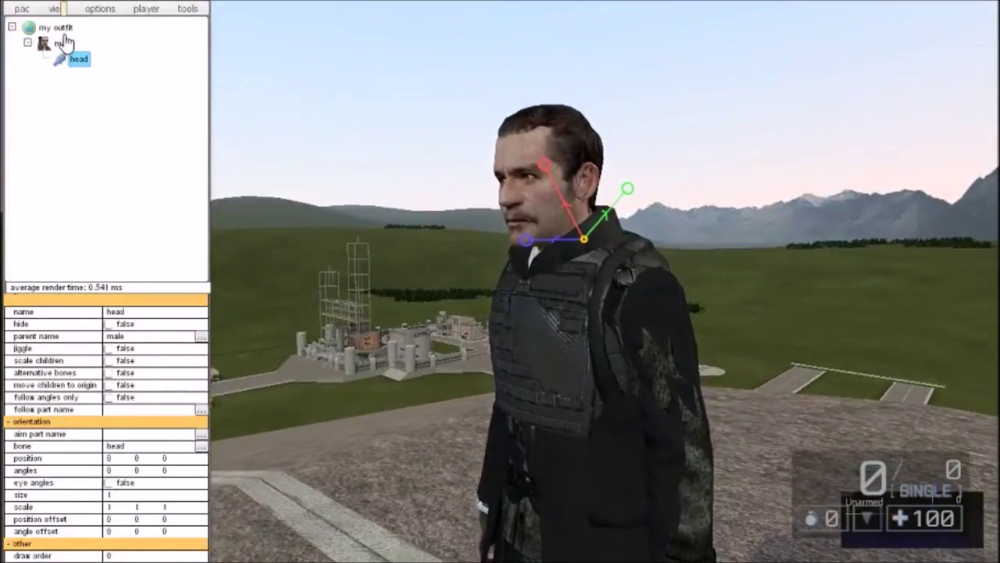
- Shrink the whole male model to a size of 0.1 so it disappears inside the player's body
click(62, 43)
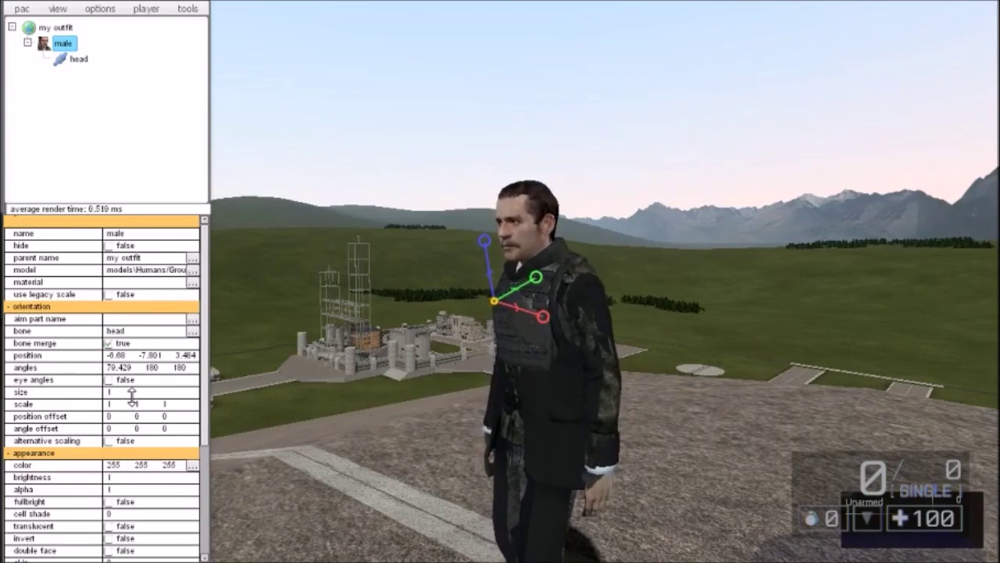
drag(132, 396, 132, 401)
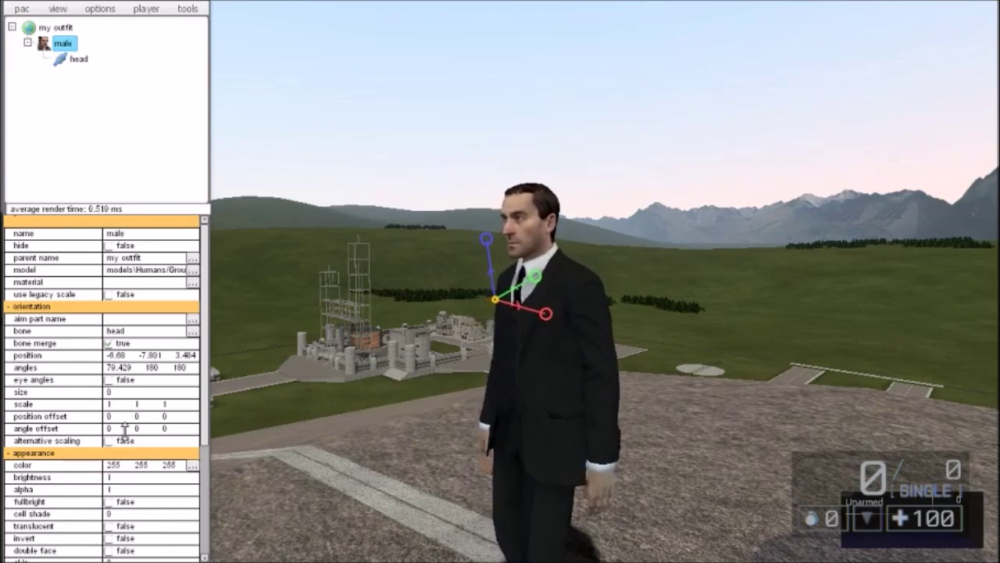
drag(685, 389, 668, 454)
key(w)
key(d)
key(s)
key(a)
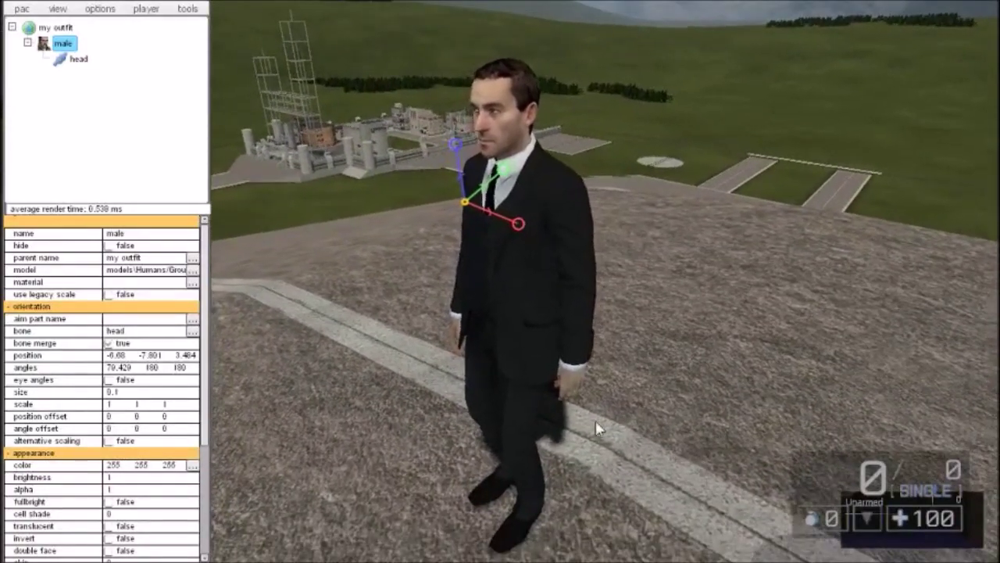
- Enlarge the male model's head bone to a size of 9.5 and inspect the head from several sides
click(79, 61)
drag(703, 429, 700, 392)
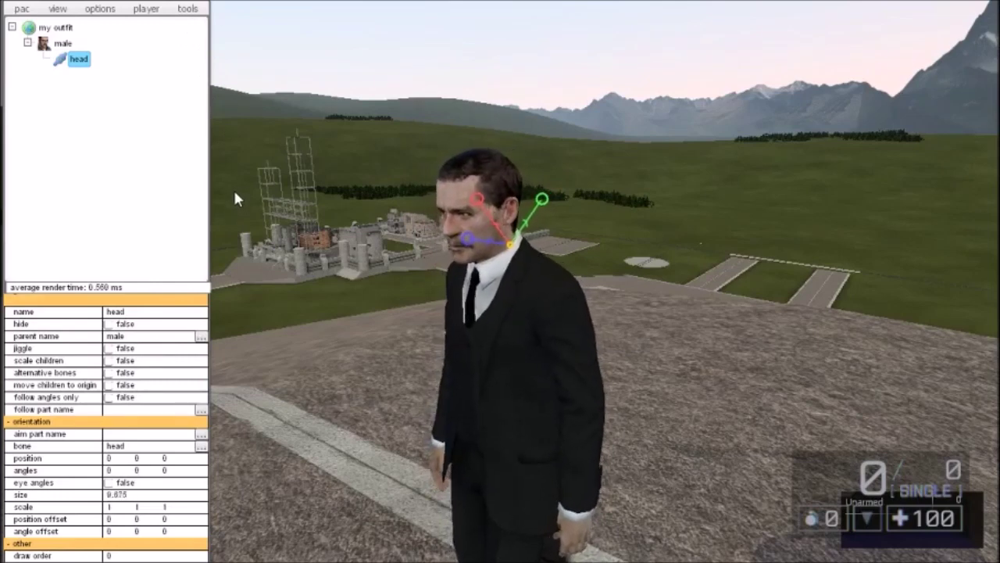
key(a)
drag(473, 409, 470, 384)
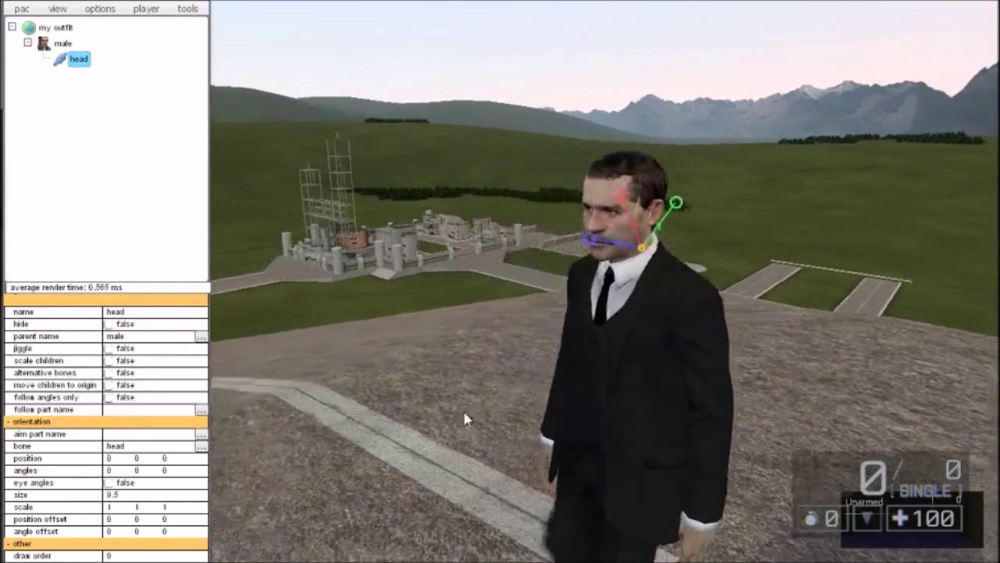
key(a)
key(w)
key(d)
click(62, 43)
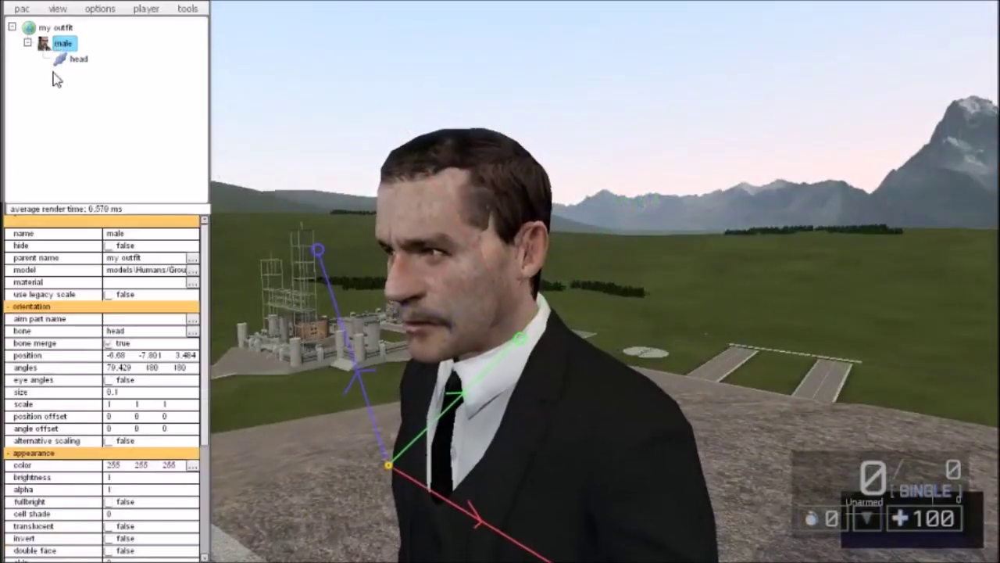
click(78, 60)
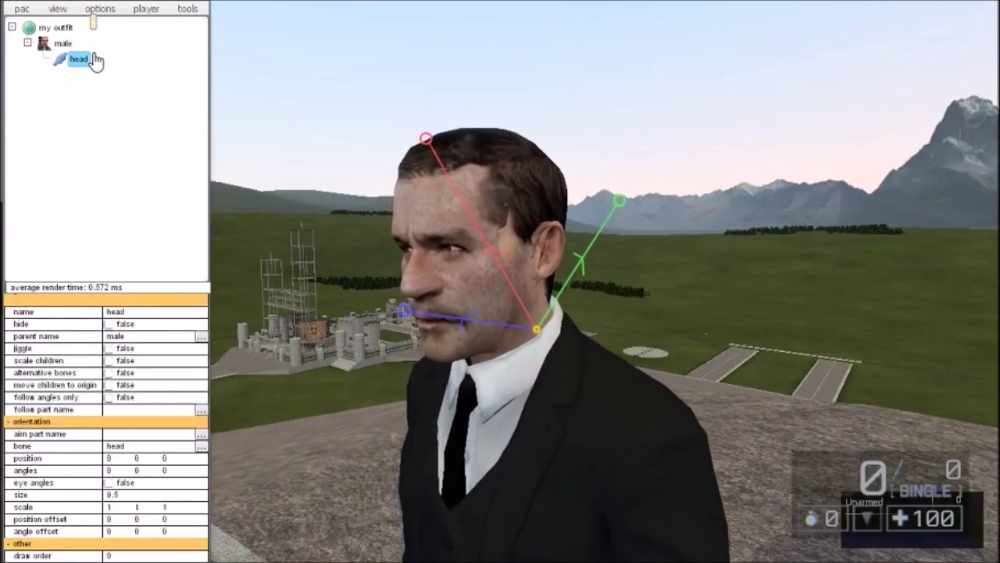
drag(318, 291, 562, 378)
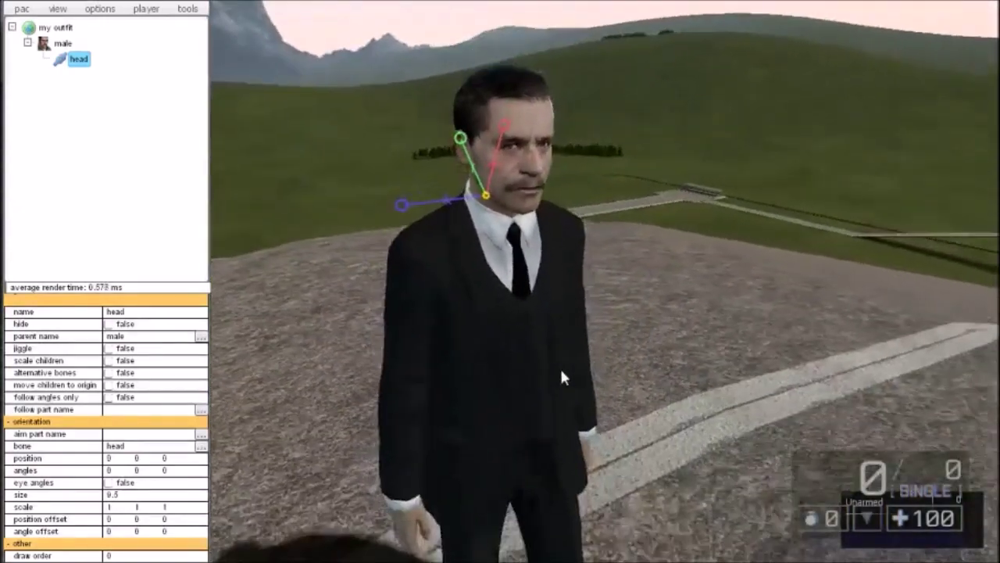
- Add an entity part for the player to the outfit
click(71, 29)
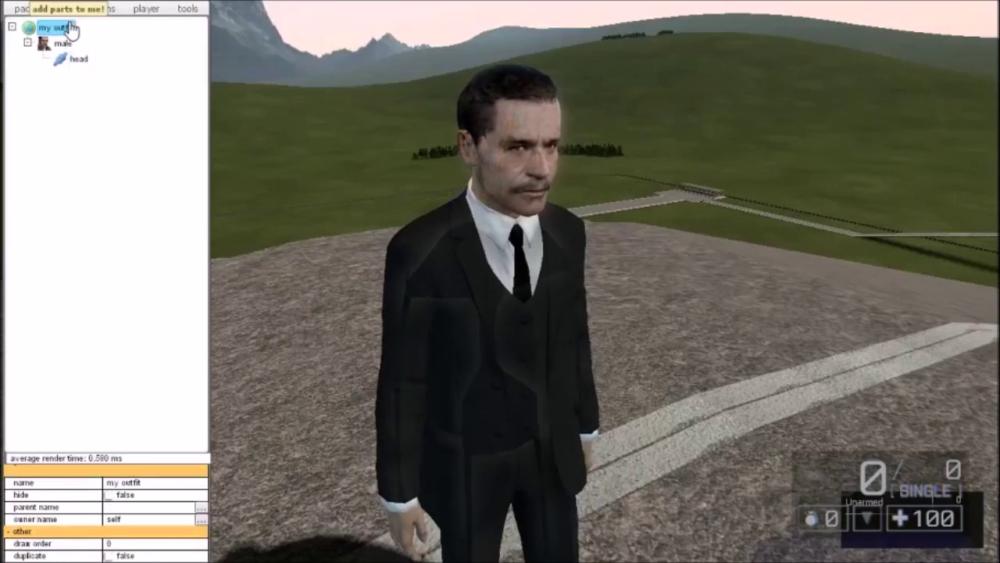
right_click(72, 29)
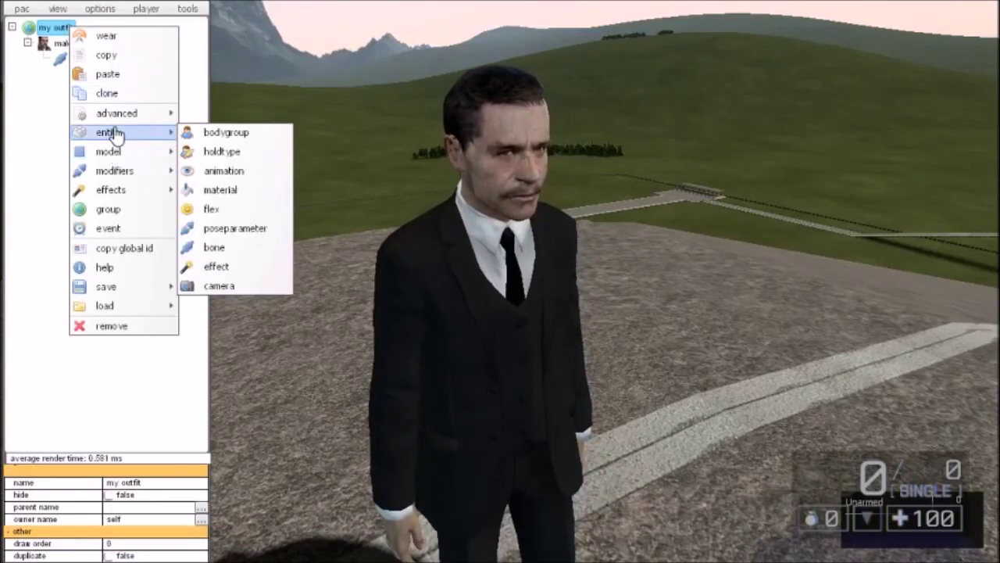
click(110, 132)
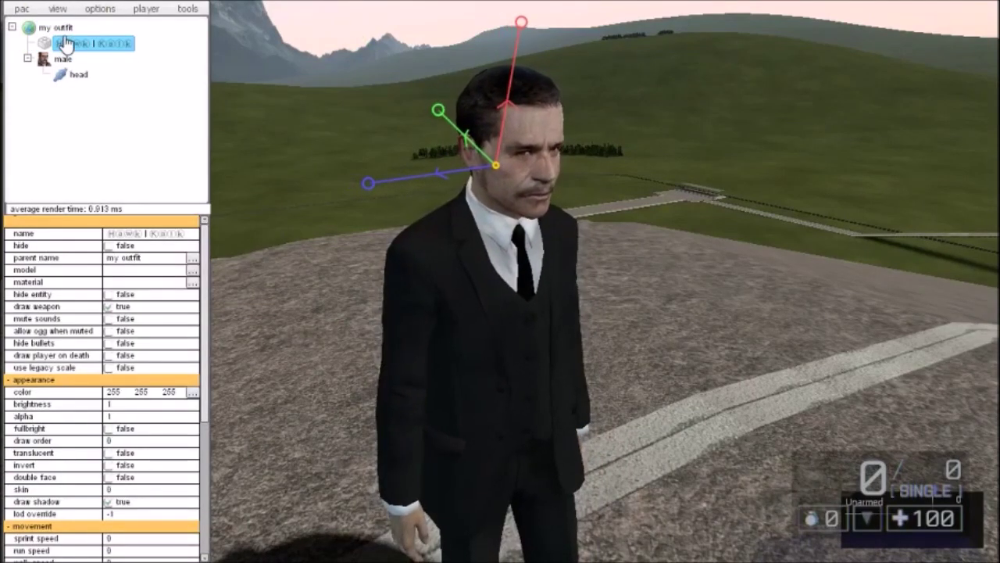
- Add a model bone part for the head under the player's entity part
right_click(117, 43)
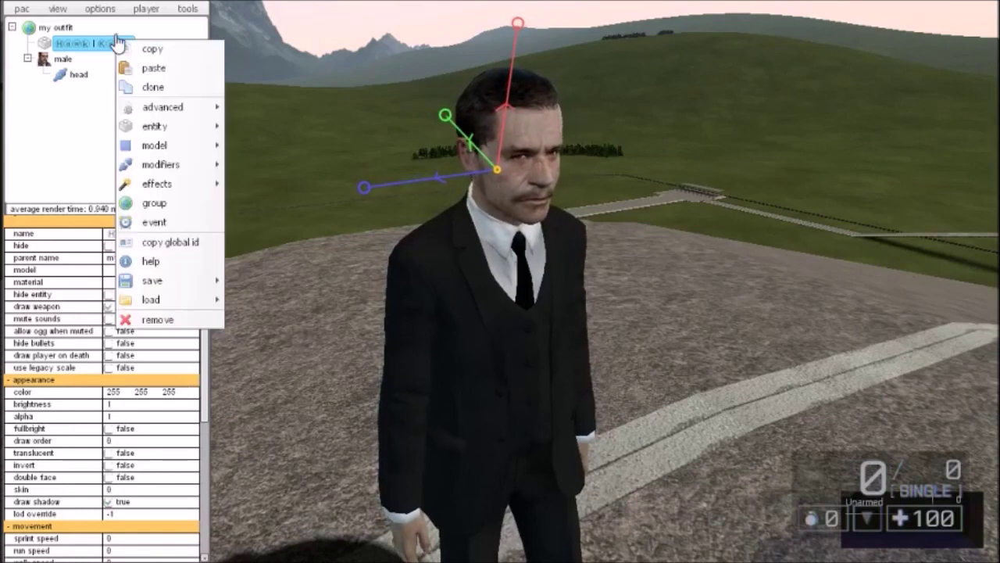
mouse_move(162, 143)
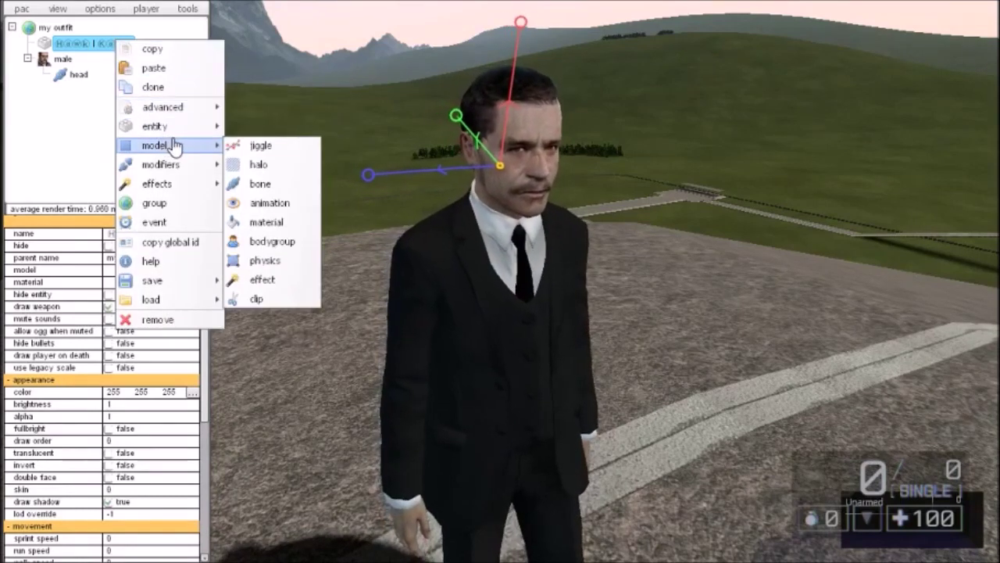
click(260, 184)
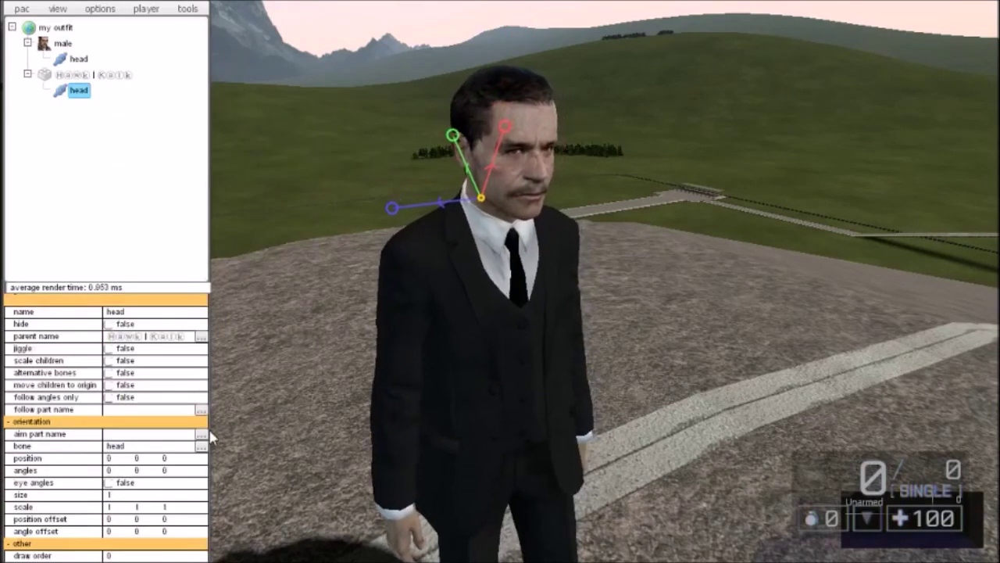
- Shrink the player's head bone to a size of 0.7 and check how the male model's head covers it
drag(709, 299, 572, 306)
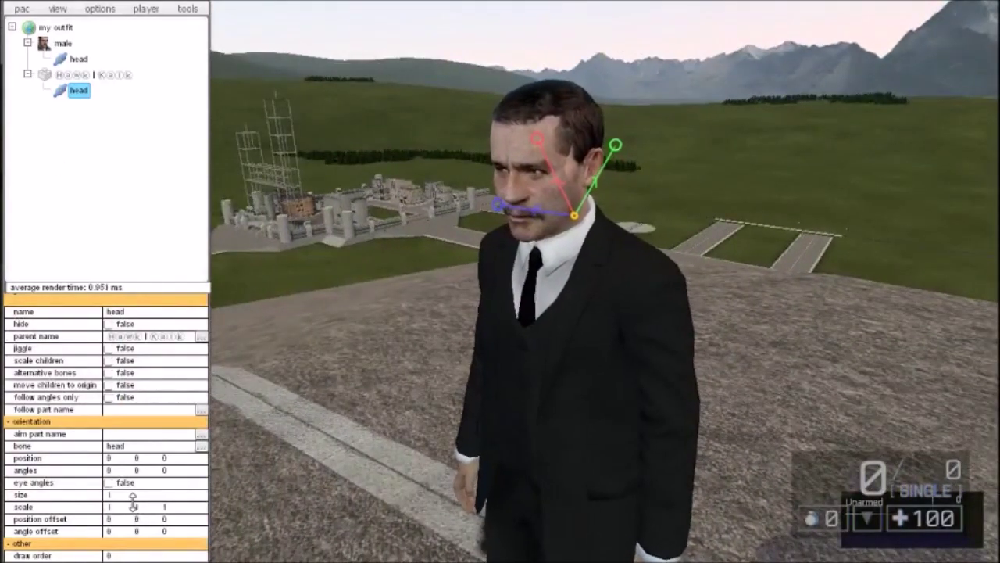
drag(133, 499, 132, 510)
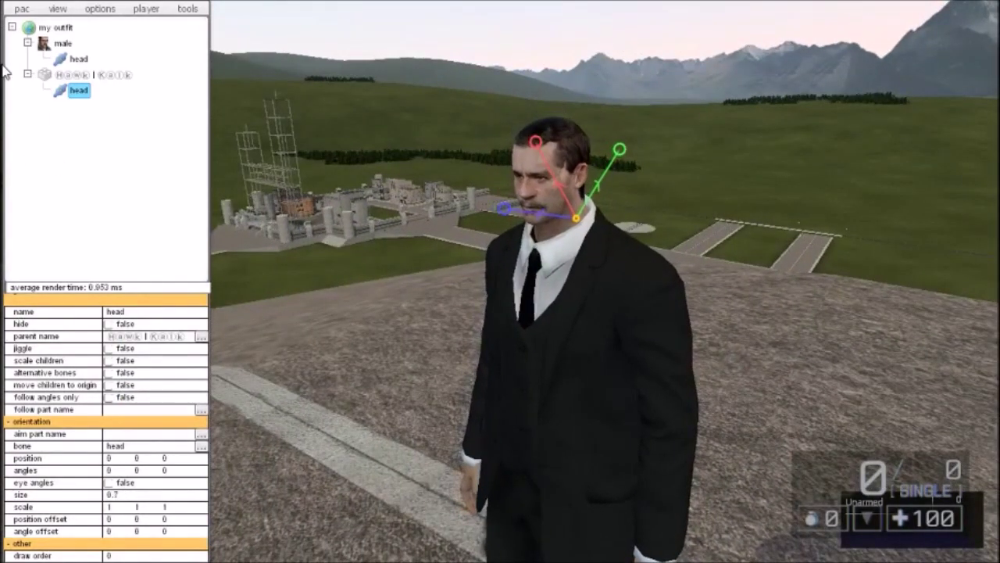
click(77, 60)
drag(147, 484, 138, 368)
drag(660, 346, 644, 306)
drag(506, 447, 494, 330)
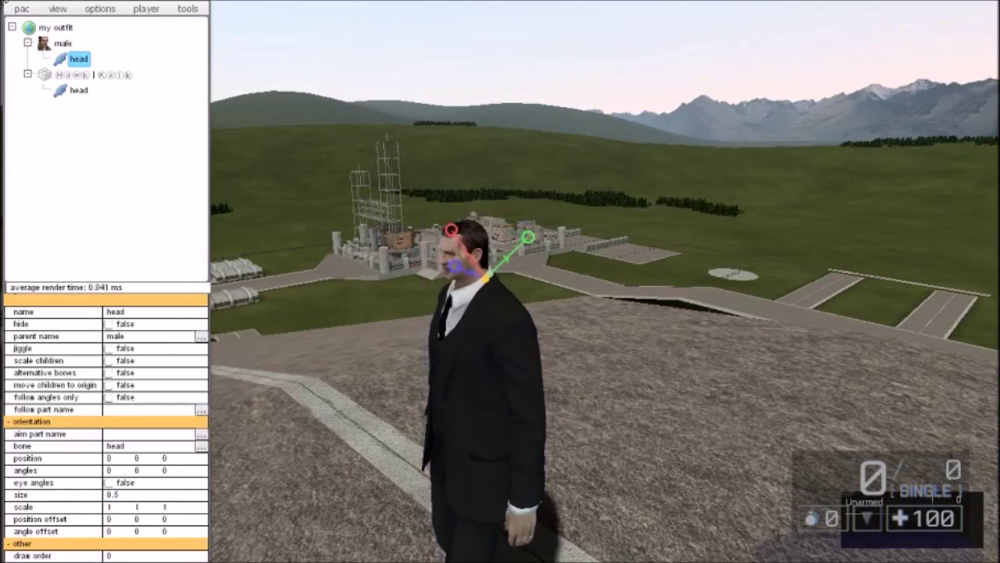
- Remove the player's entity part together with its head bone from the outfit
click(79, 75)
right_click(78, 91)
click(75, 89)
right_click(69, 75)
click(62, 76)
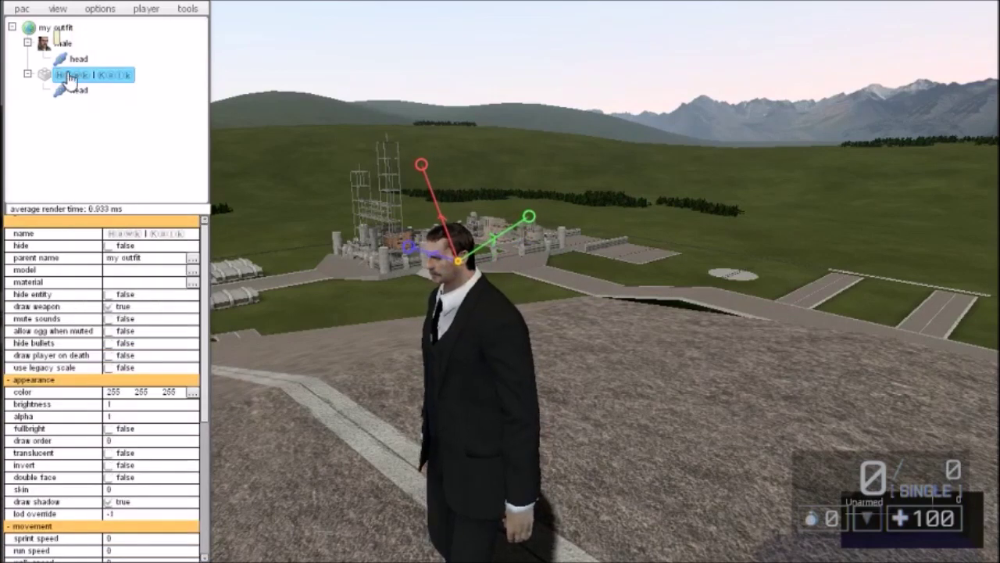
right_click(66, 78)
click(82, 354)
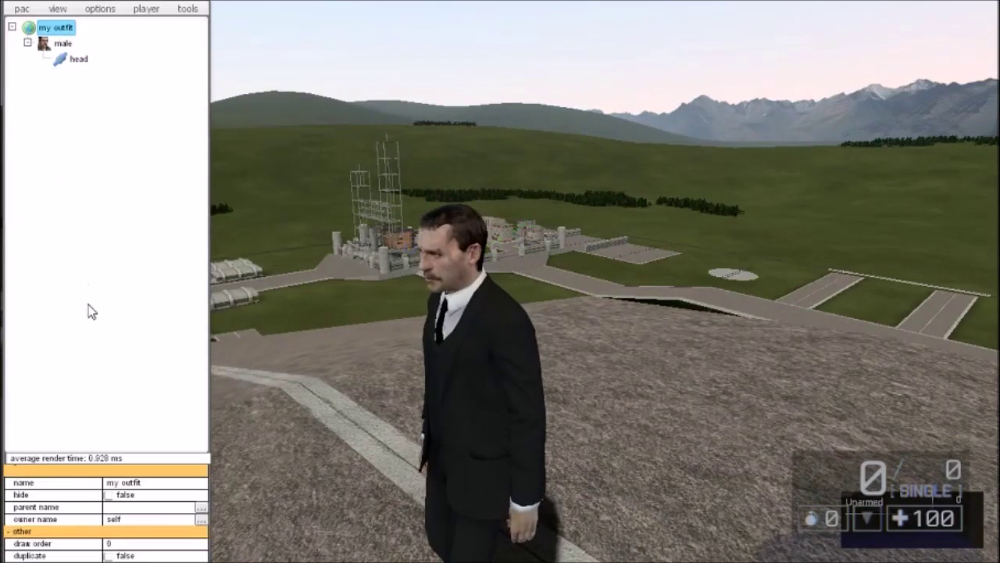
- Add a new entity part for the player to the outfit
click(60, 63)
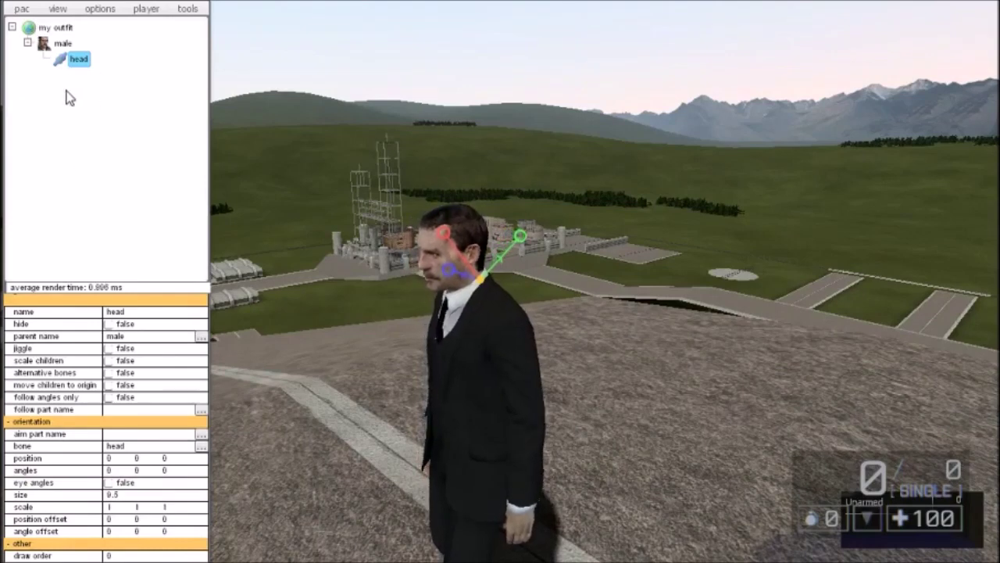
right_click(64, 89)
mouse_move(99, 119)
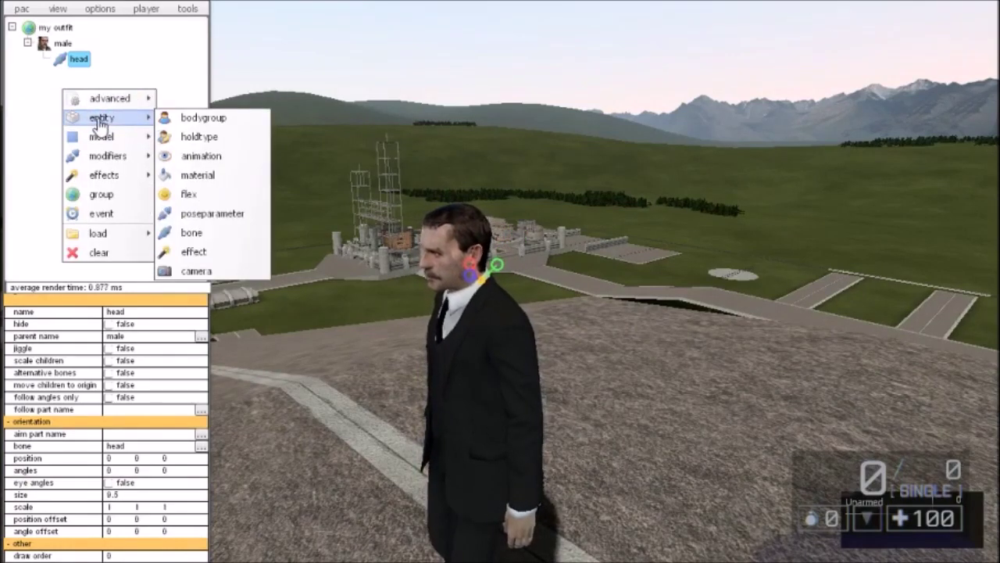
click(100, 118)
key(a)
- Turn on hide entity for the player's entity part and view the remaining male model
drag(365, 353, 457, 447)
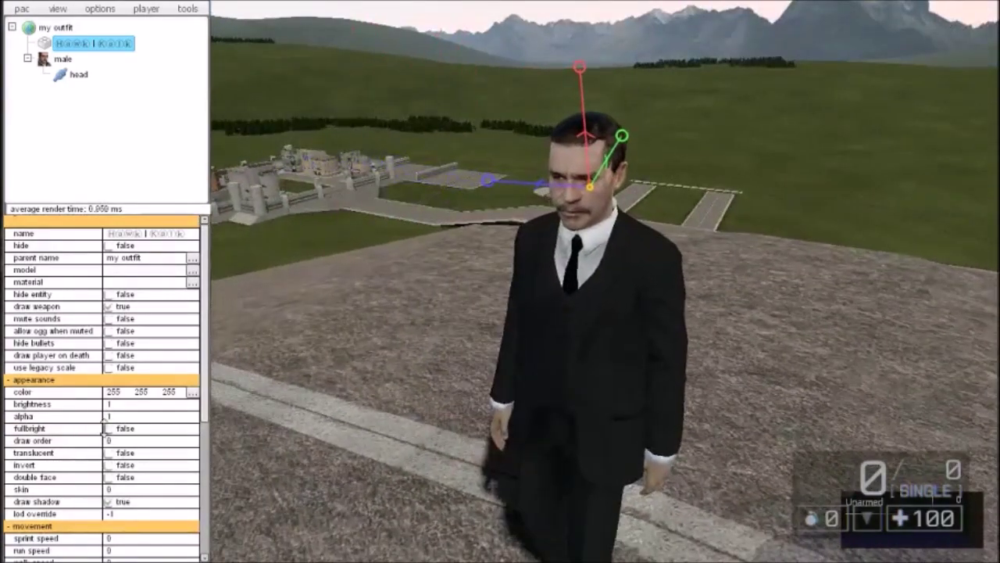
click(109, 295)
drag(699, 336, 438, 122)
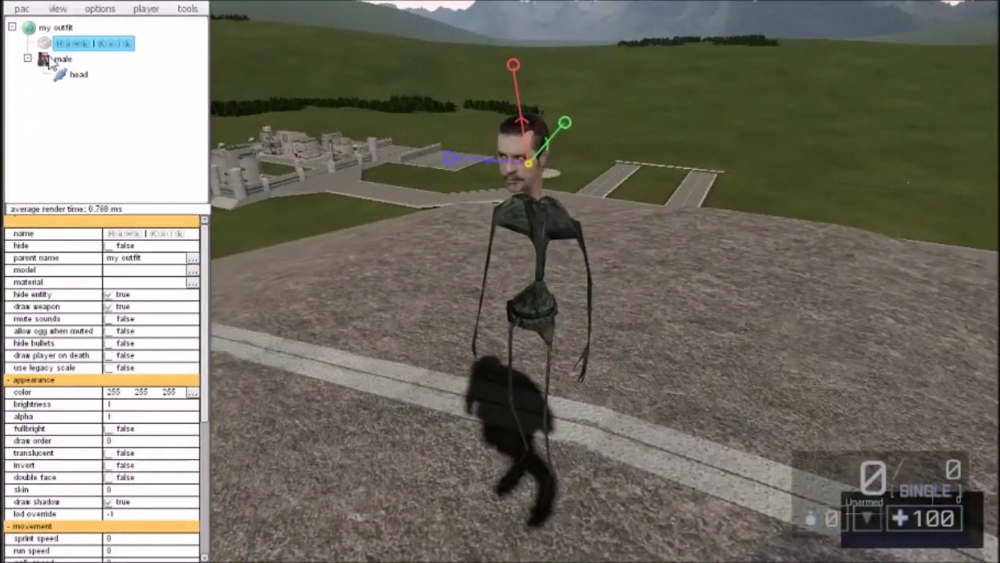
- Add a new model part directly under the outfit group
click(55, 27)
right_click(48, 30)
mouse_move(104, 153)
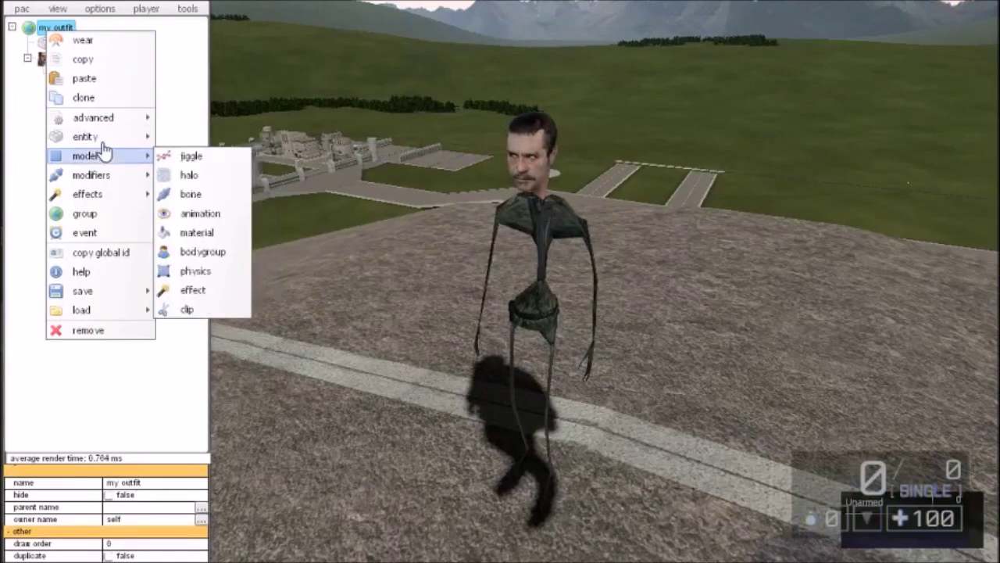
click(140, 156)
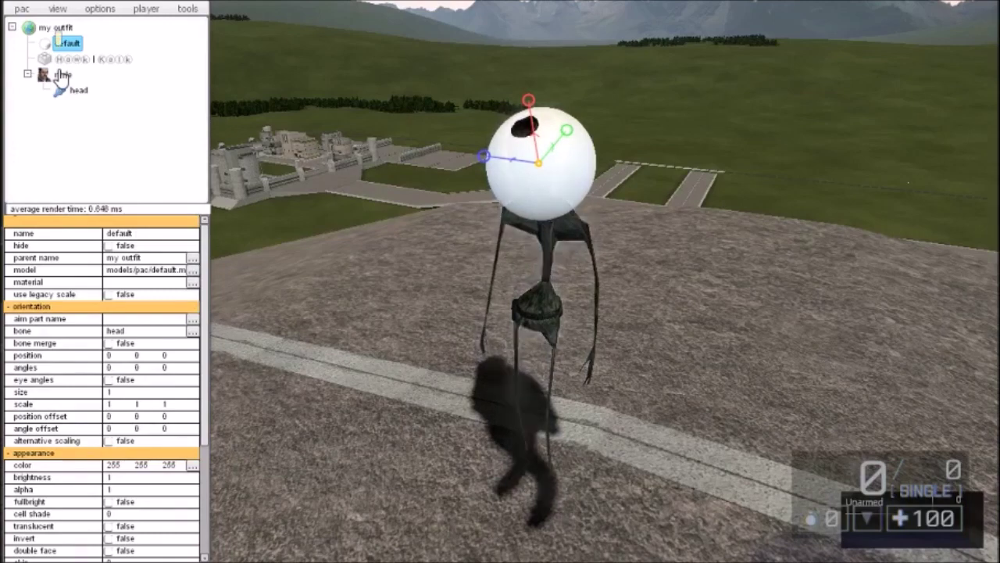
- Give the new model part the corpse model from the Half-Life 2 characters and enable bone merge on it
key(q)
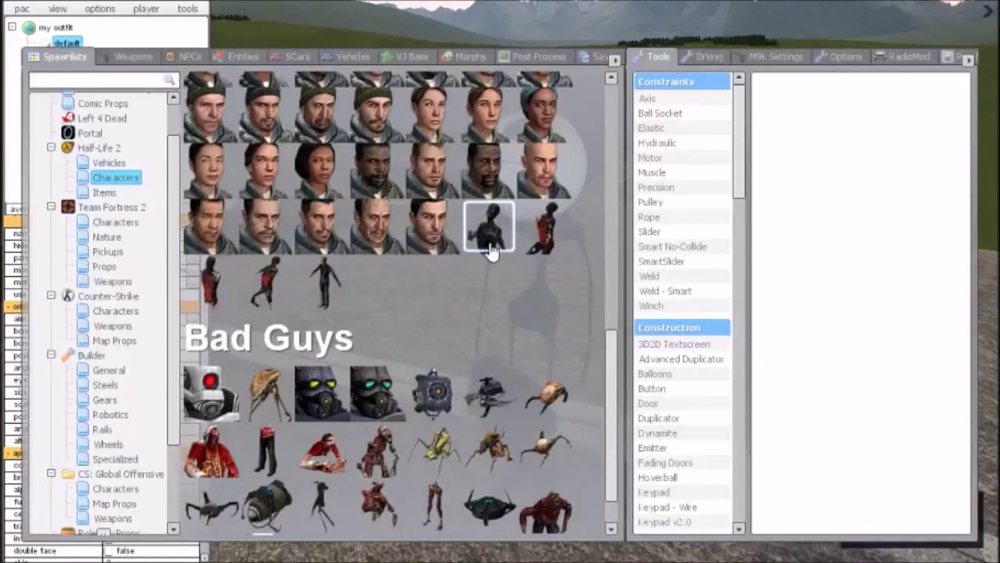
click(317, 273)
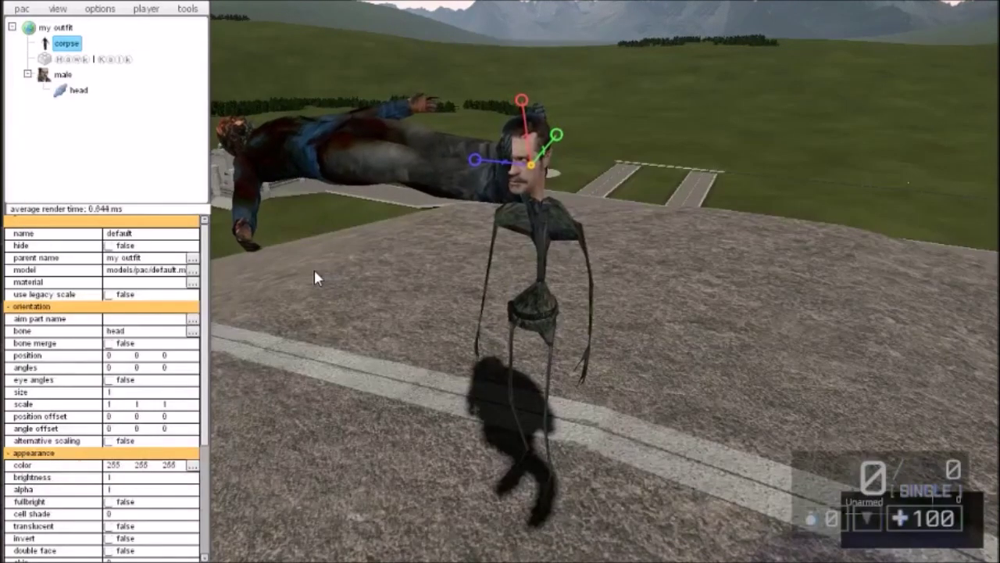
click(109, 344)
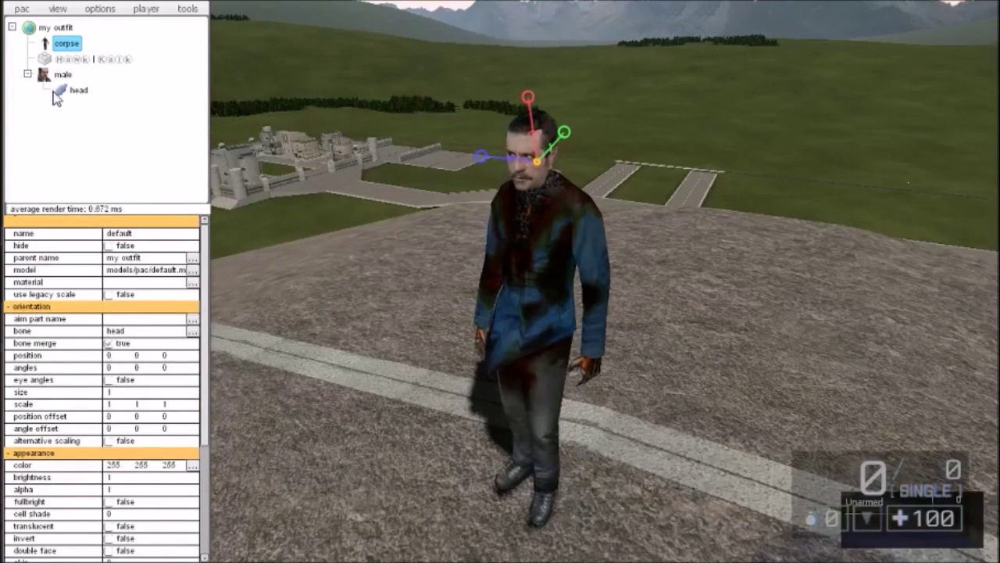
drag(422, 385, 229, 401)
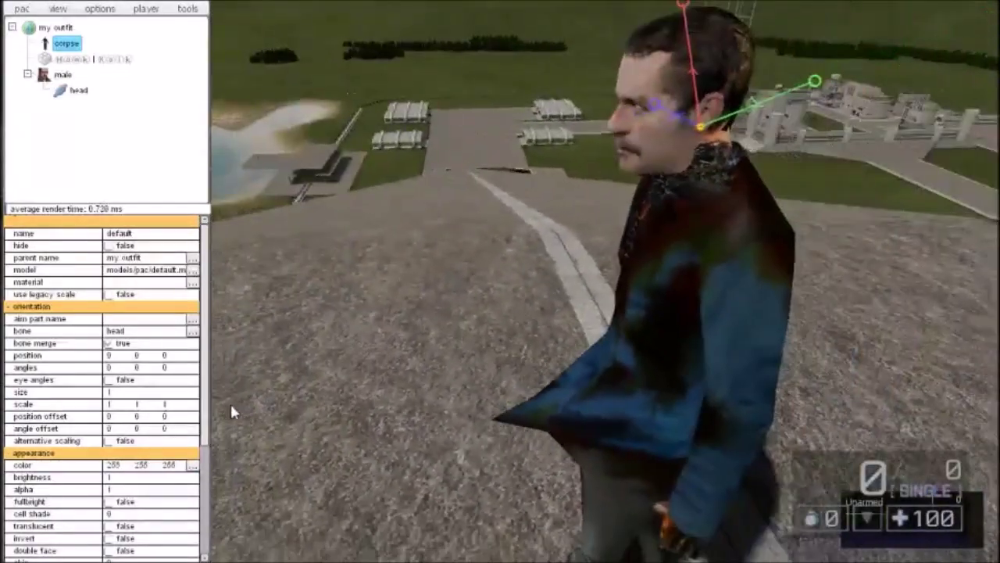
- Replace the corpse model with the gas-masked police model from the Half-Life 2 bad guys
click(186, 270)
click(192, 270)
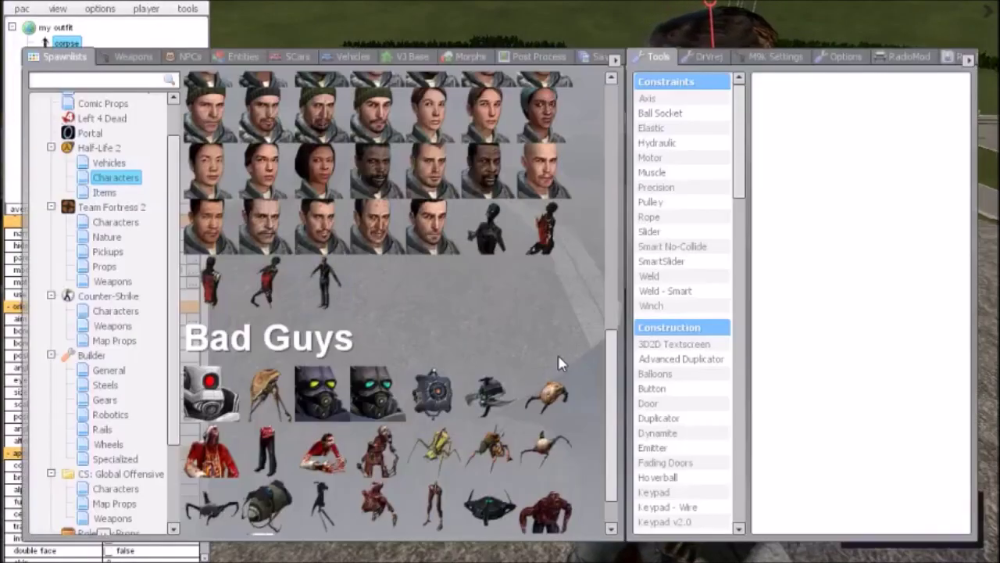
scroll(551, 358, down, 2)
scroll(469, 297, up, 3)
scroll(461, 307, down, 3)
click(264, 504)
drag(266, 497, 515, 357)
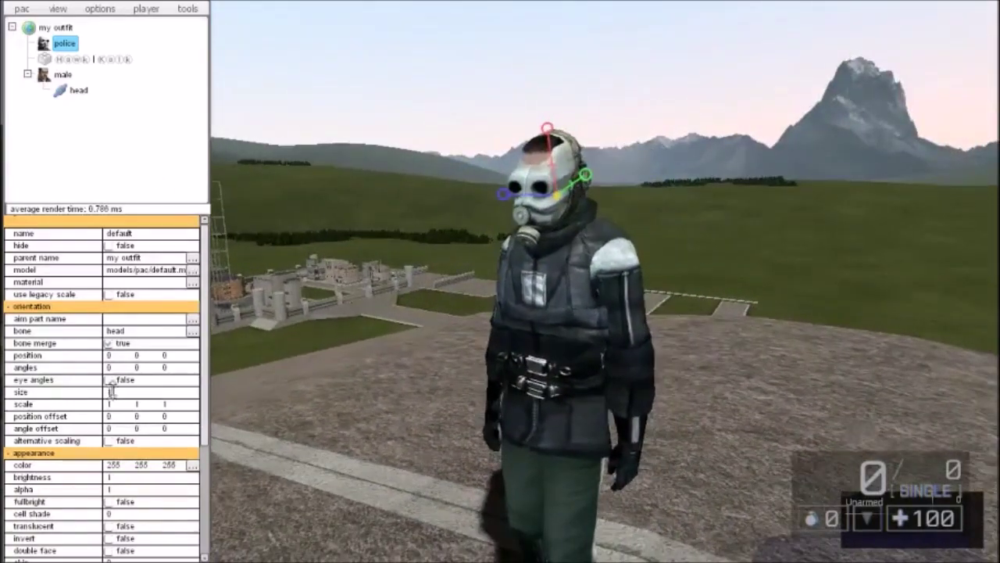
- Try a size of 0.975 on the police part, choosing the police model again and returning the size to 1
key(ctrl+z)
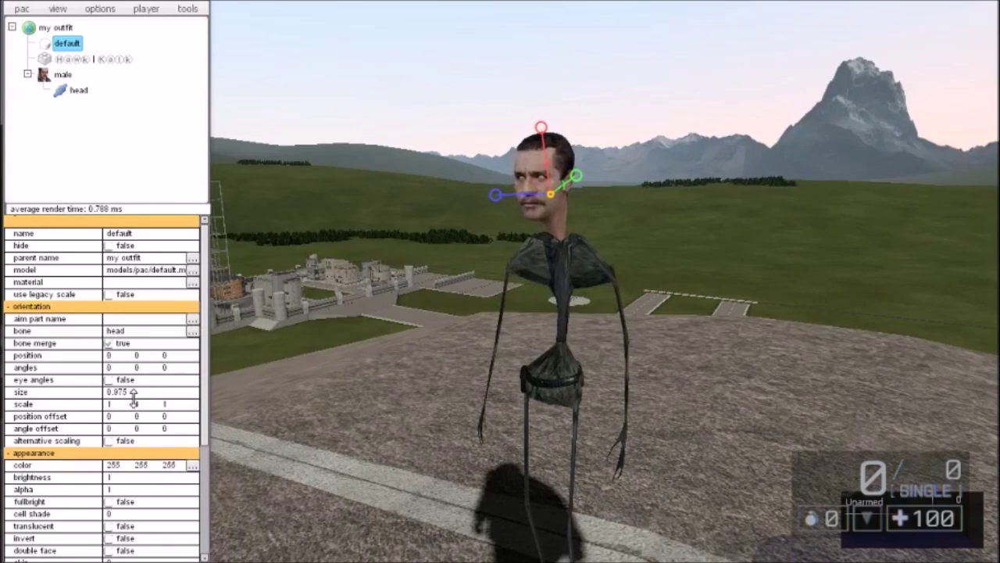
key(q)
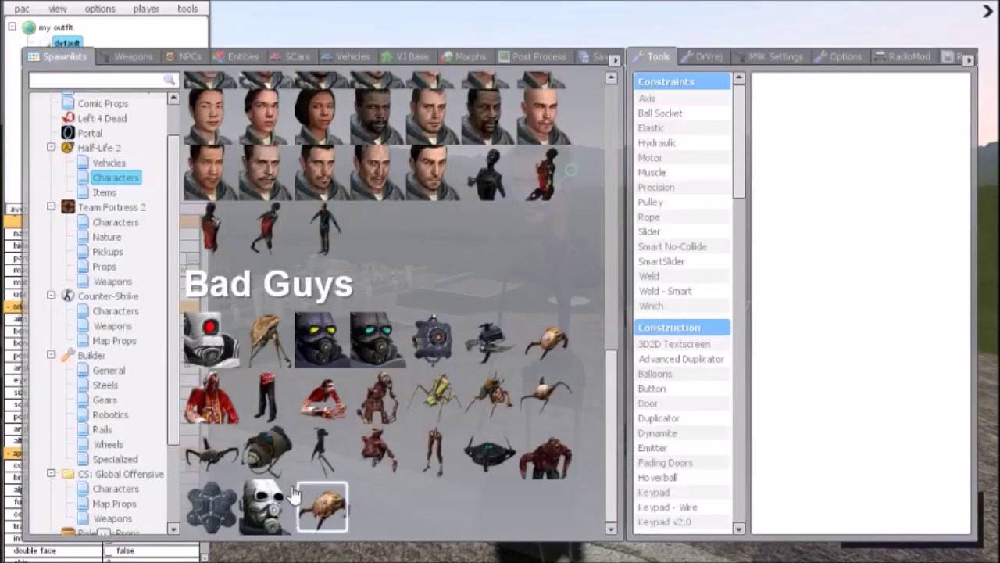
click(270, 508)
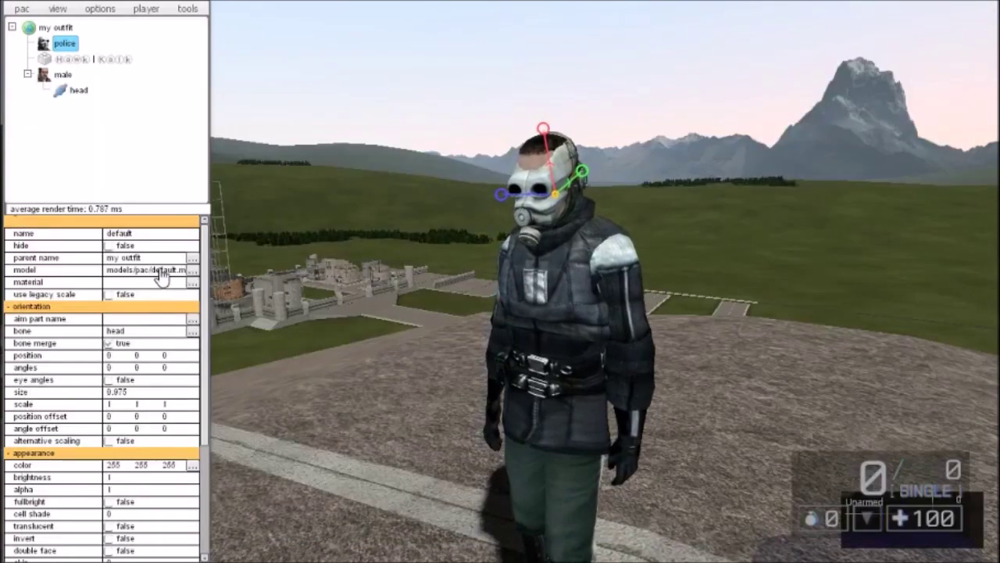
drag(132, 396, 134, 402)
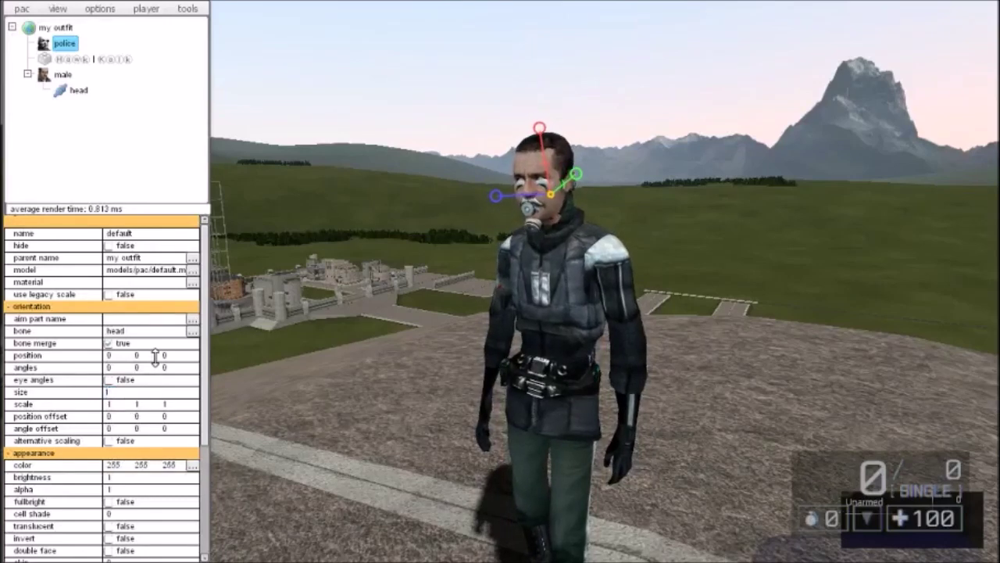
- Add a model bone part for the head under the police model
right_click(67, 45)
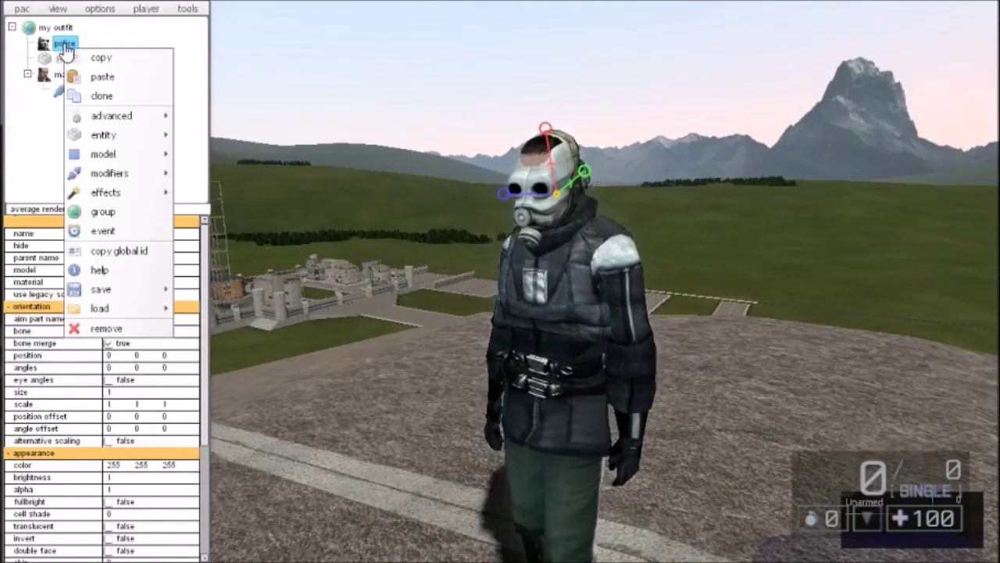
mouse_move(129, 153)
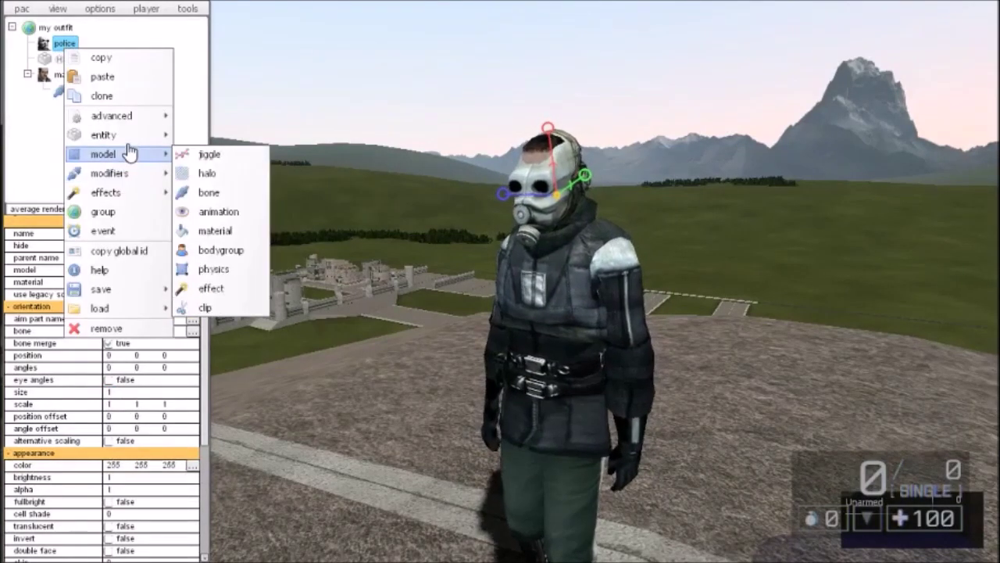
click(220, 190)
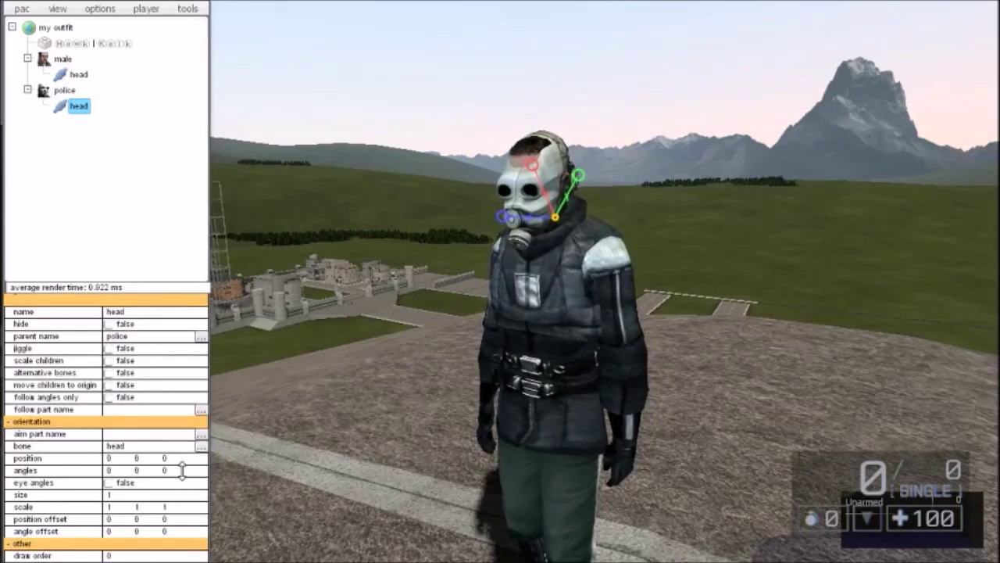